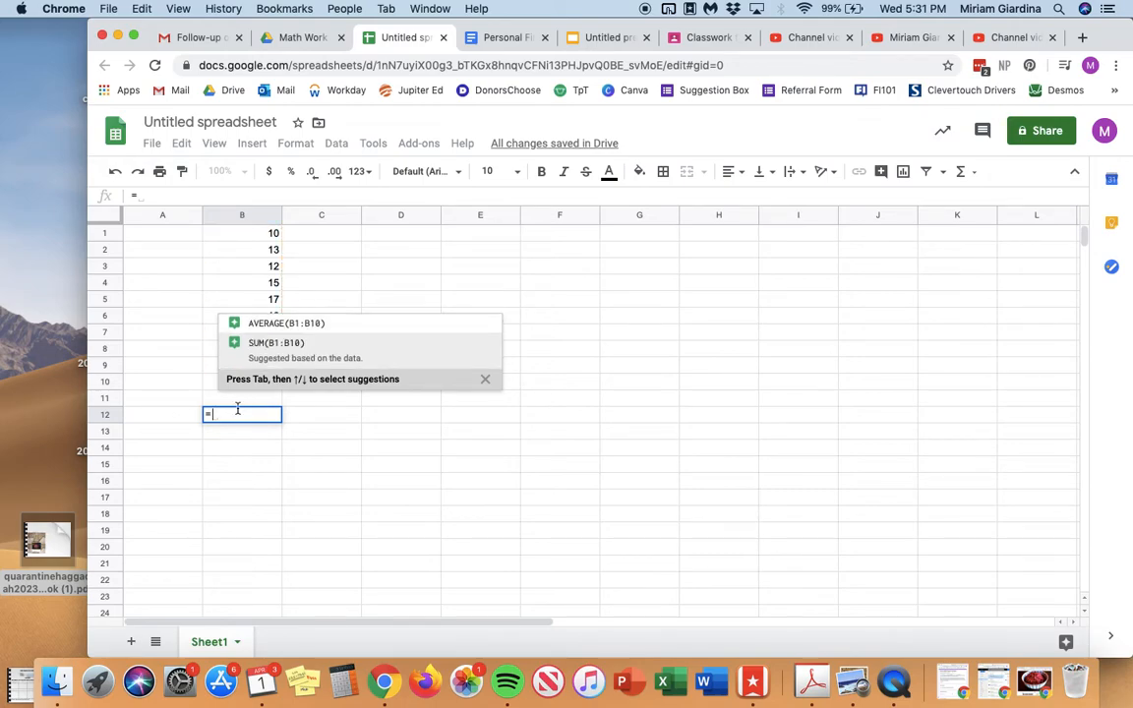
Complete the formula =average(B1:B10) in cell B12 and select the cell again
{"action": "type", "text": "average("}
{"action": "left_click_drag", "start_coordinate": [277, 232], "coordinate": [277, 382]}
{"action": "type", "text": ")"}
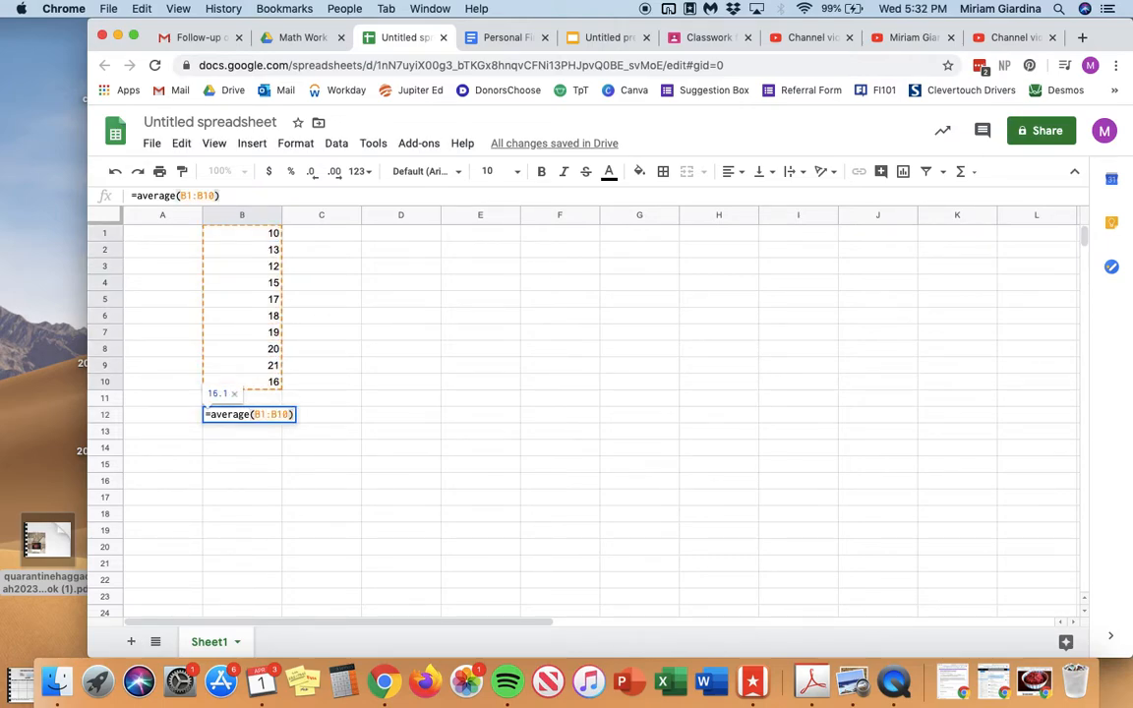
{"action": "key", "text": "Return"}
{"action": "left_click", "coordinate": [242, 415]}
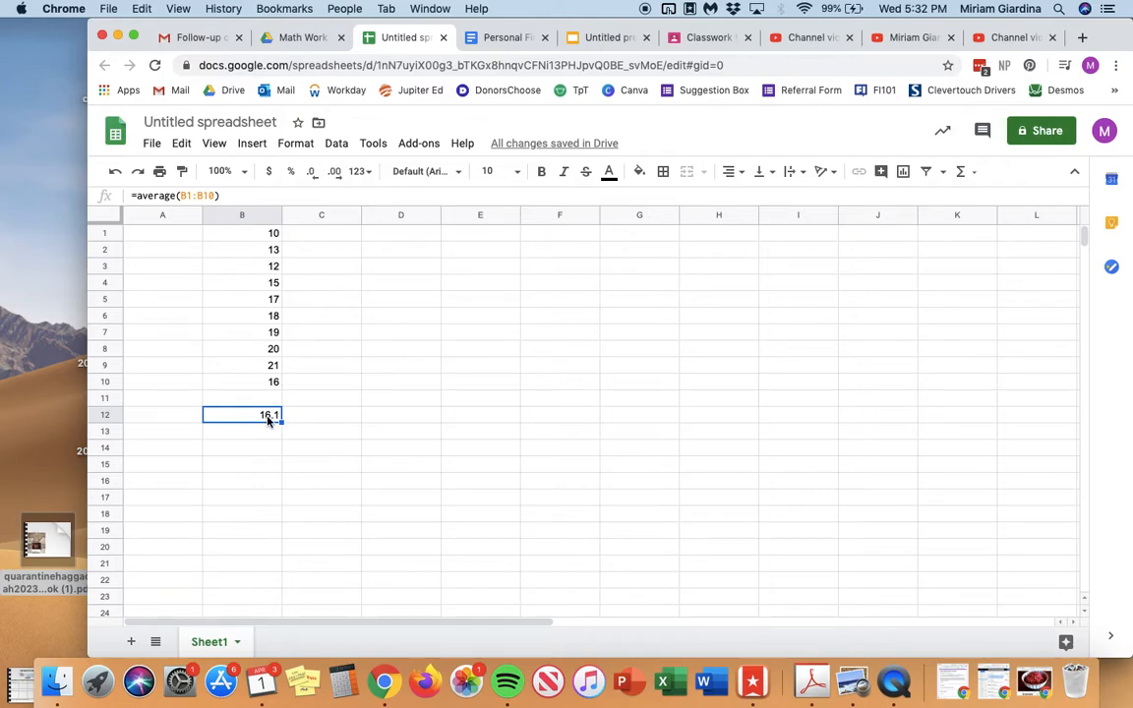
Change the first data value, in cell B1, to 12
{"action": "left_click", "coordinate": [275, 250]}
{"action": "left_click", "coordinate": [275, 234]}
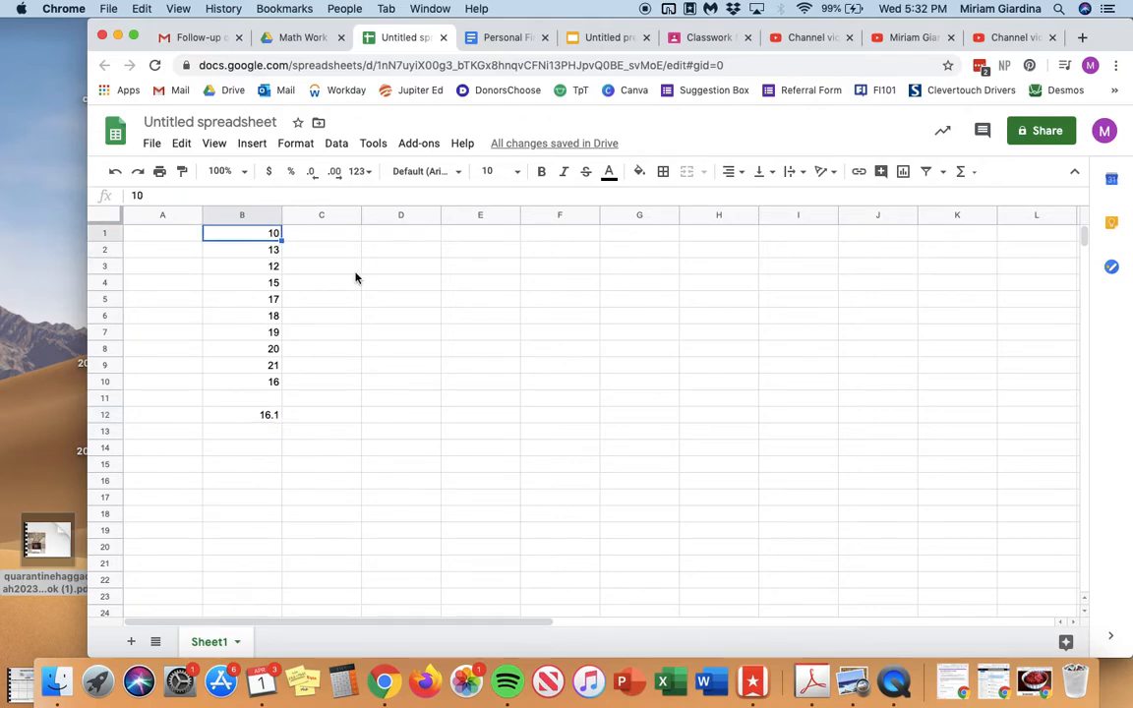
{"action": "type", "text": "12"}
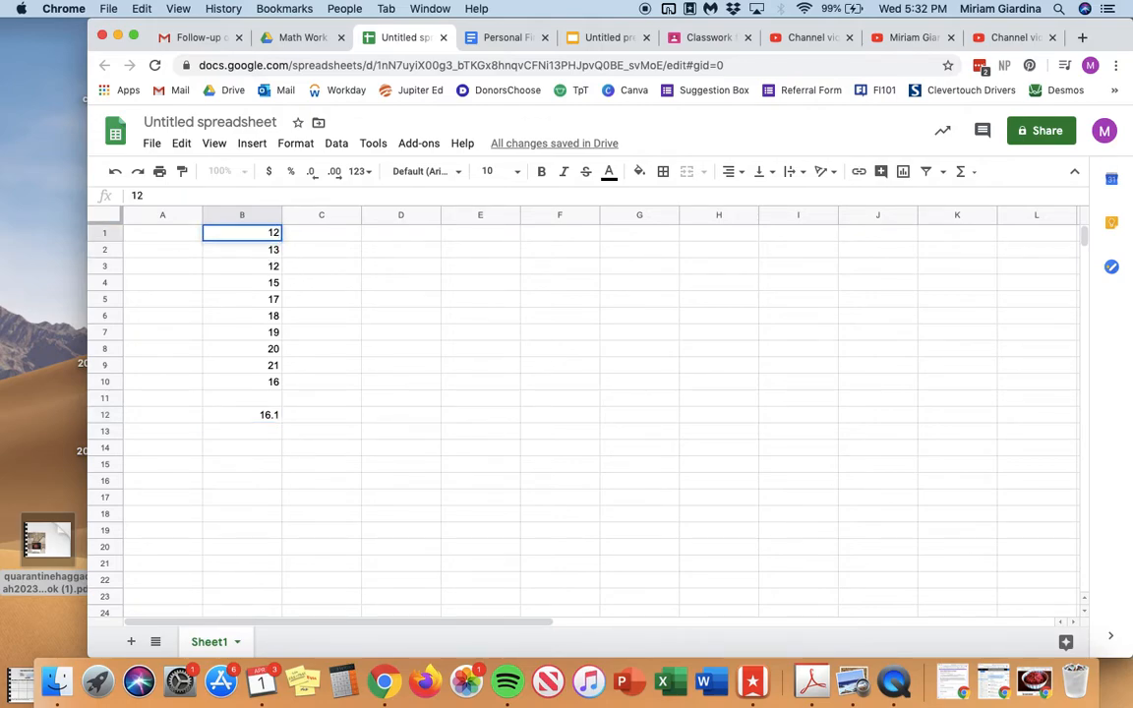
{"action": "key", "text": "Return"}
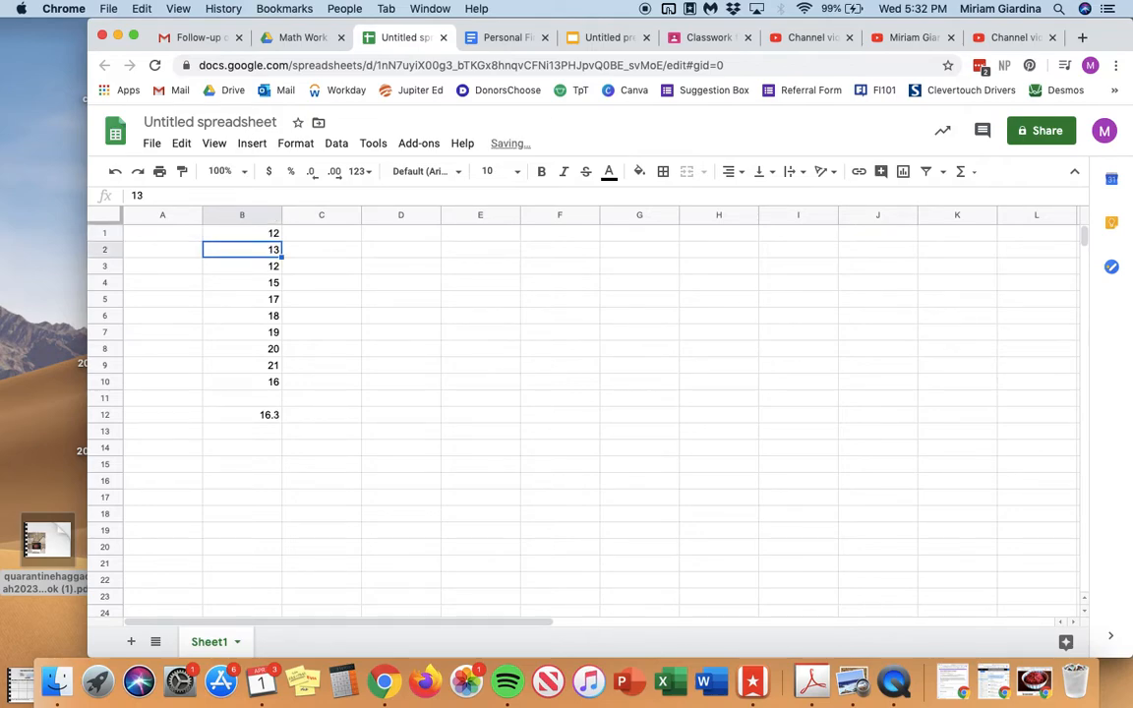
Label the average result by entering "average" in cell A12
{"action": "left_click", "coordinate": [271, 415]}
{"action": "left_click", "coordinate": [151, 415]}
{"action": "type", "text": "average"}
{"action": "key", "text": "Return"}
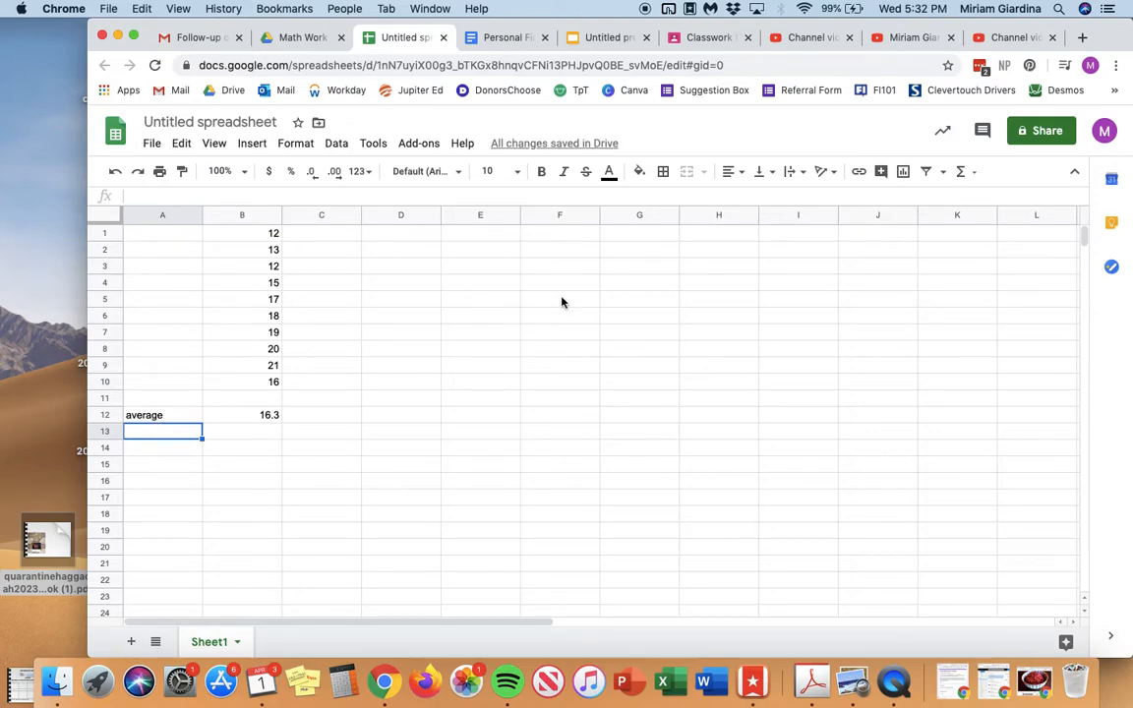
Enter the label "standard deviation" in cell A13
{"action": "type", "text": "sta"}
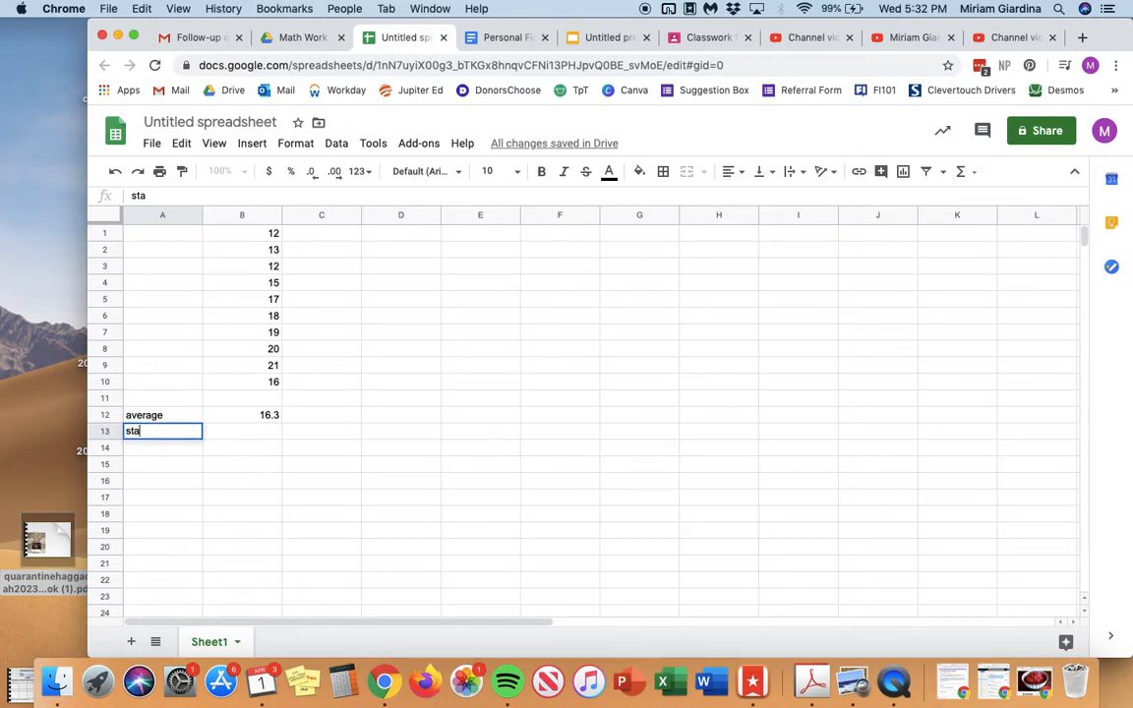
{"action": "type", "text": "ndard deviation"}
{"action": "key", "text": "Tab"}
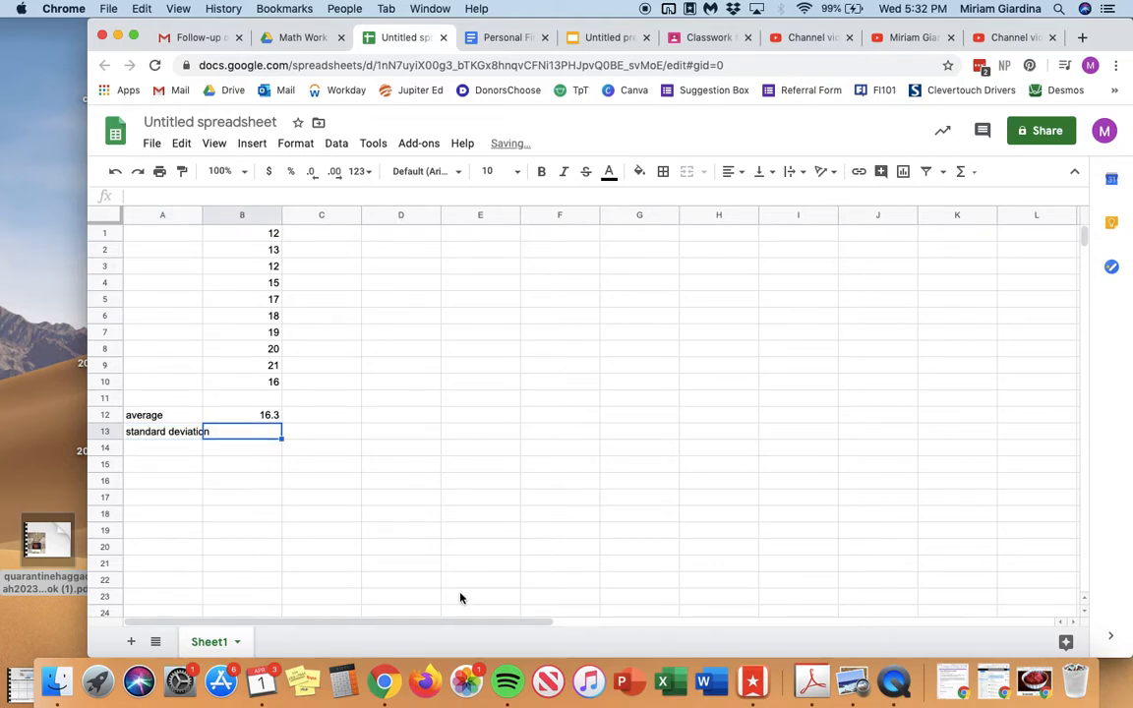
Calculate the standard deviation of B1:B10 in cell B13 with the STDEV function
{"action": "type", "text": "=std"}
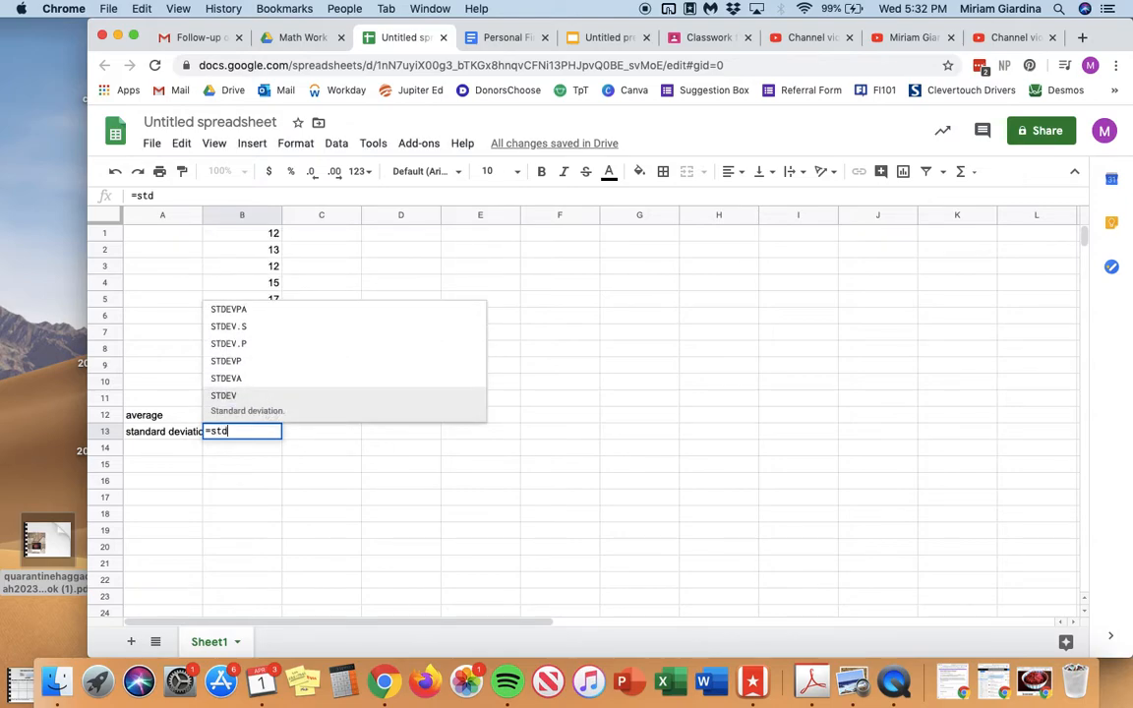
{"action": "left_click", "coordinate": [340, 411]}
{"action": "left_click", "coordinate": [268, 239]}
{"action": "left_click_drag", "start_coordinate": [270, 246], "coordinate": [236, 384]}
{"action": "key", "text": "Return"}
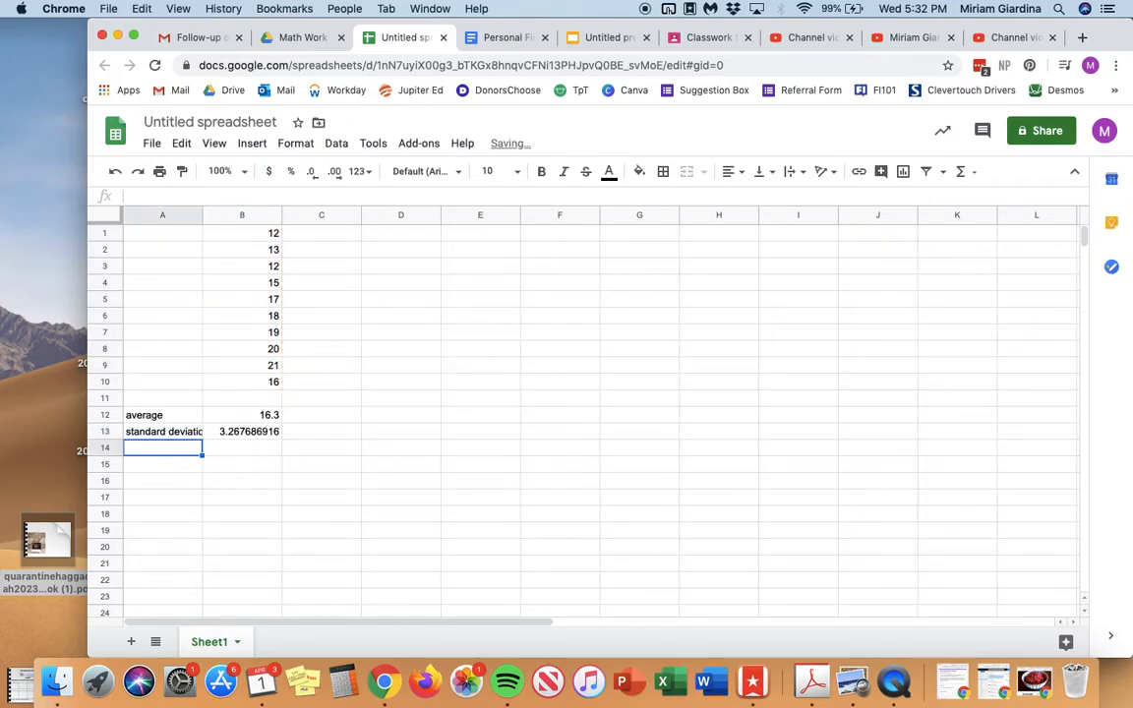
Format the standard deviation in cell B13 with the Number format
{"action": "left_click", "coordinate": [236, 433]}
{"action": "left_click", "coordinate": [250, 144]}
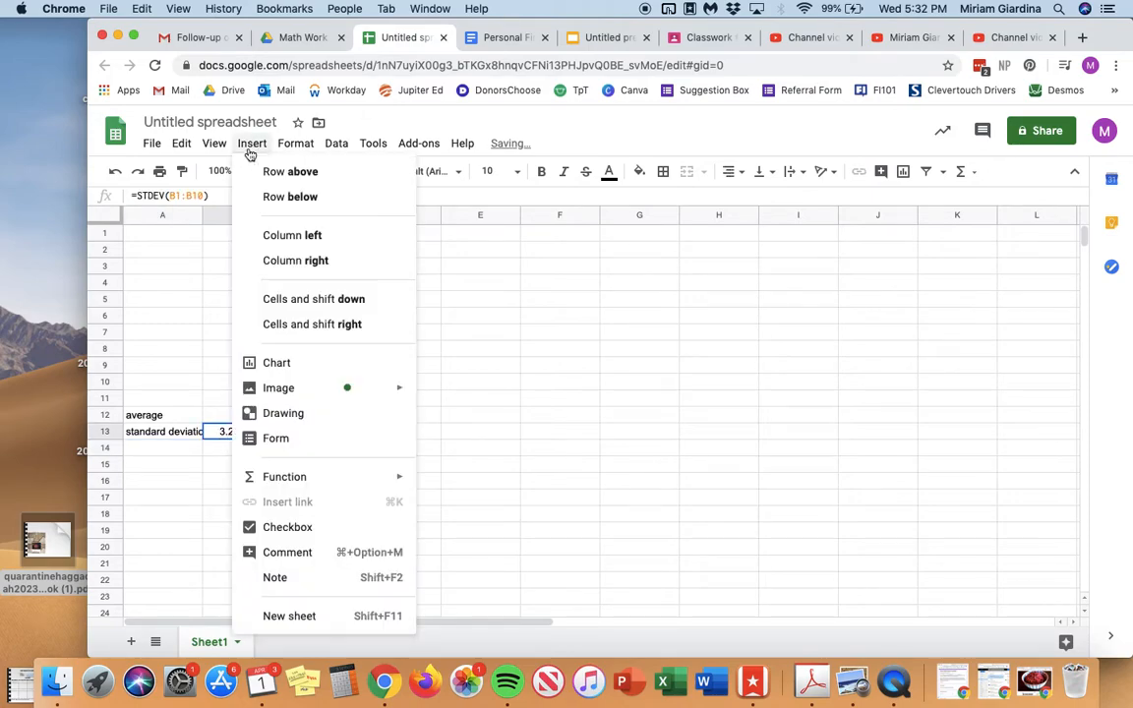
{"action": "mouse_move", "coordinate": [295, 147]}
{"action": "mouse_move", "coordinate": [327, 211]}
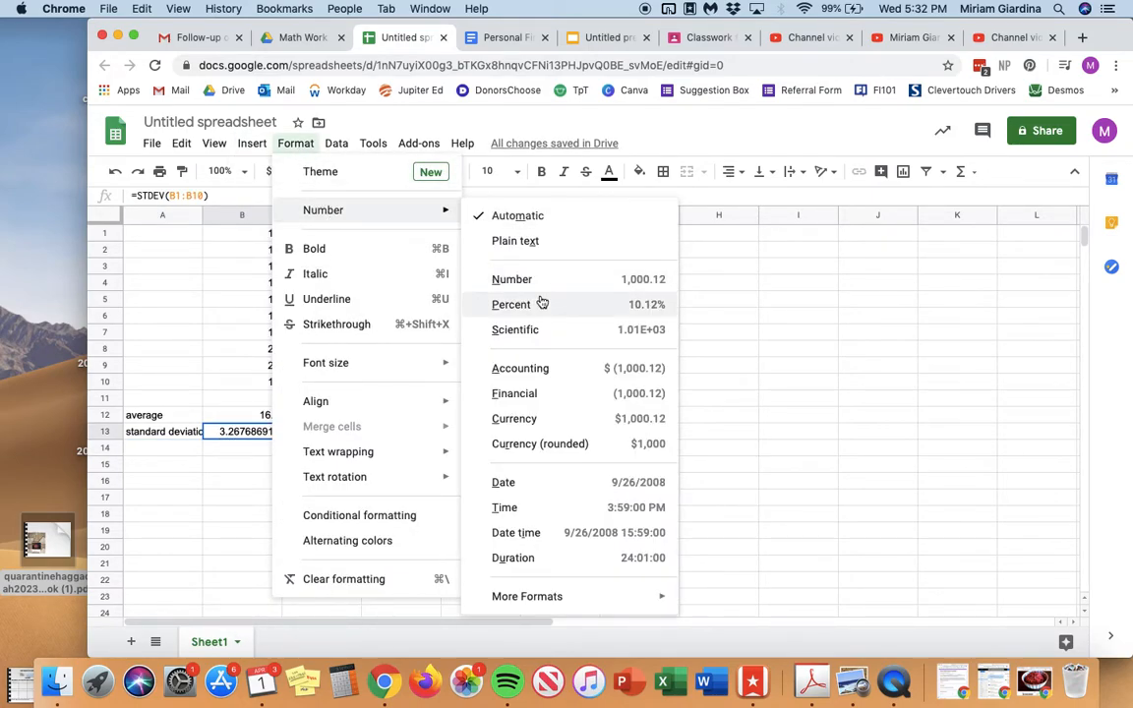
{"action": "left_click", "coordinate": [546, 280]}
{"action": "left_click", "coordinate": [414, 449]}
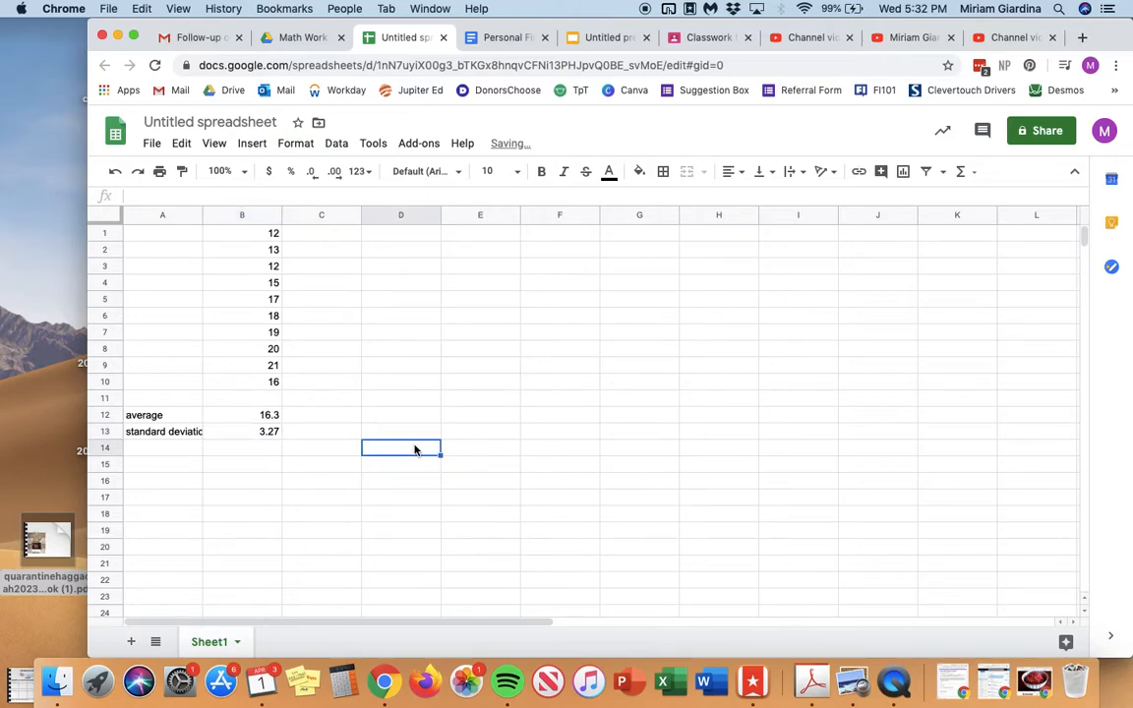
Enter the label "Quotient" in cell A14
{"action": "left_click", "coordinate": [158, 447]}
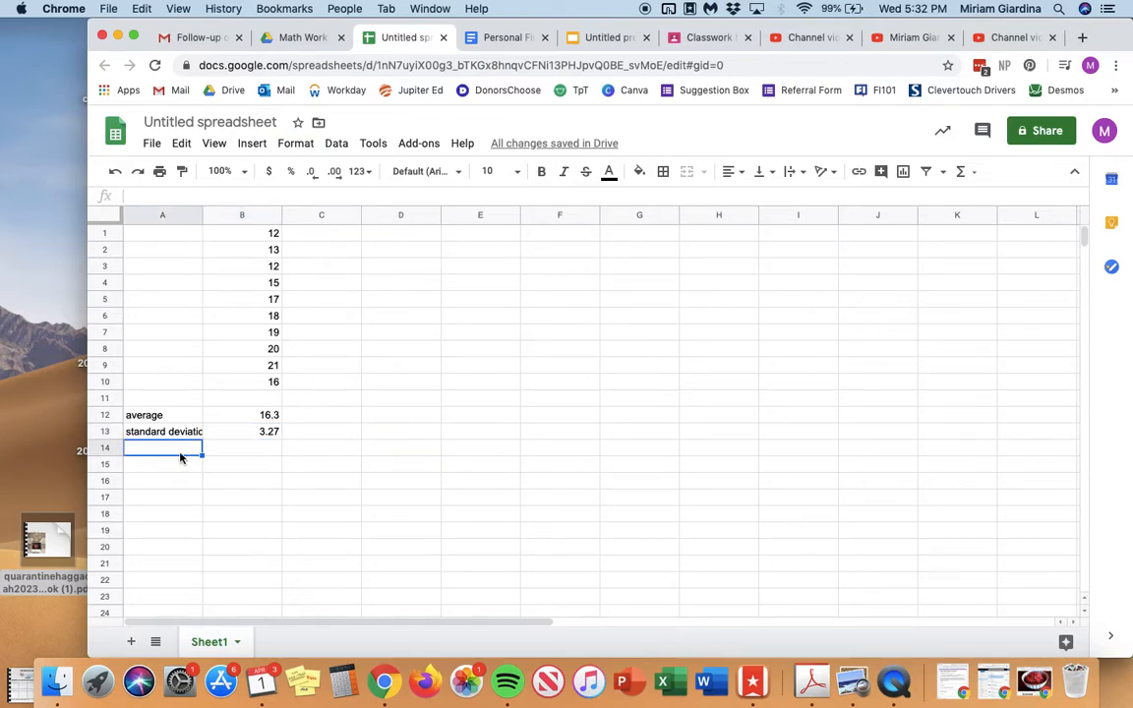
{"action": "type", "text": "Quotien"}
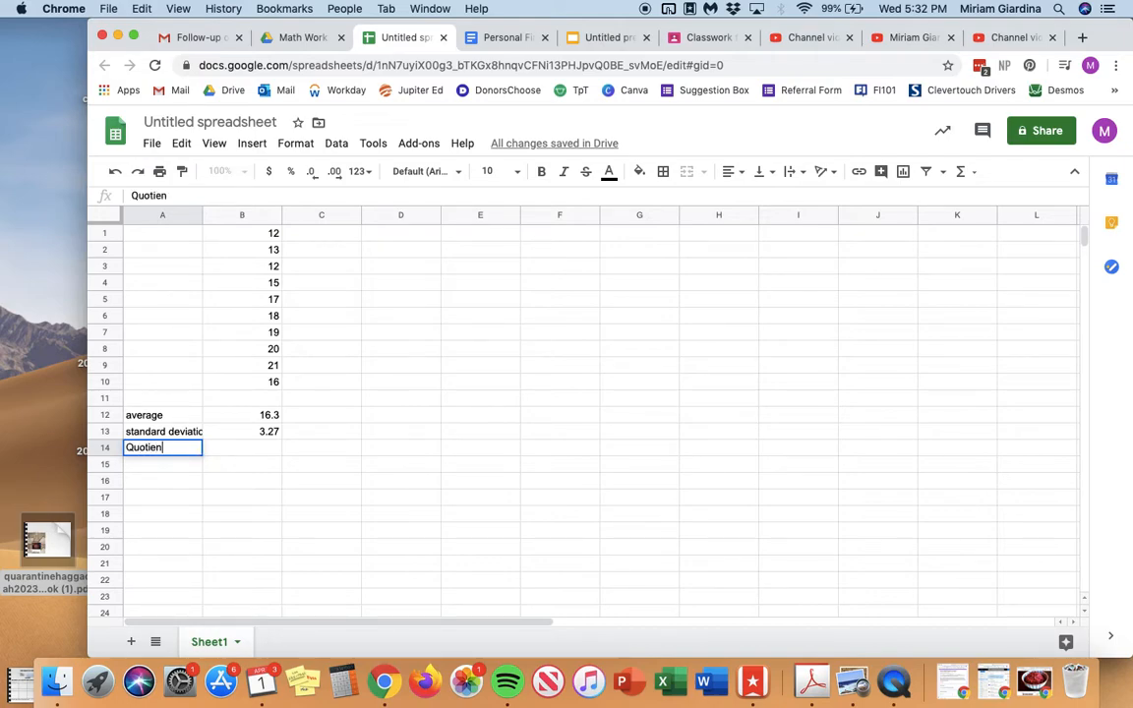
{"action": "type", "text": "t"}
{"action": "key", "text": "Tab"}
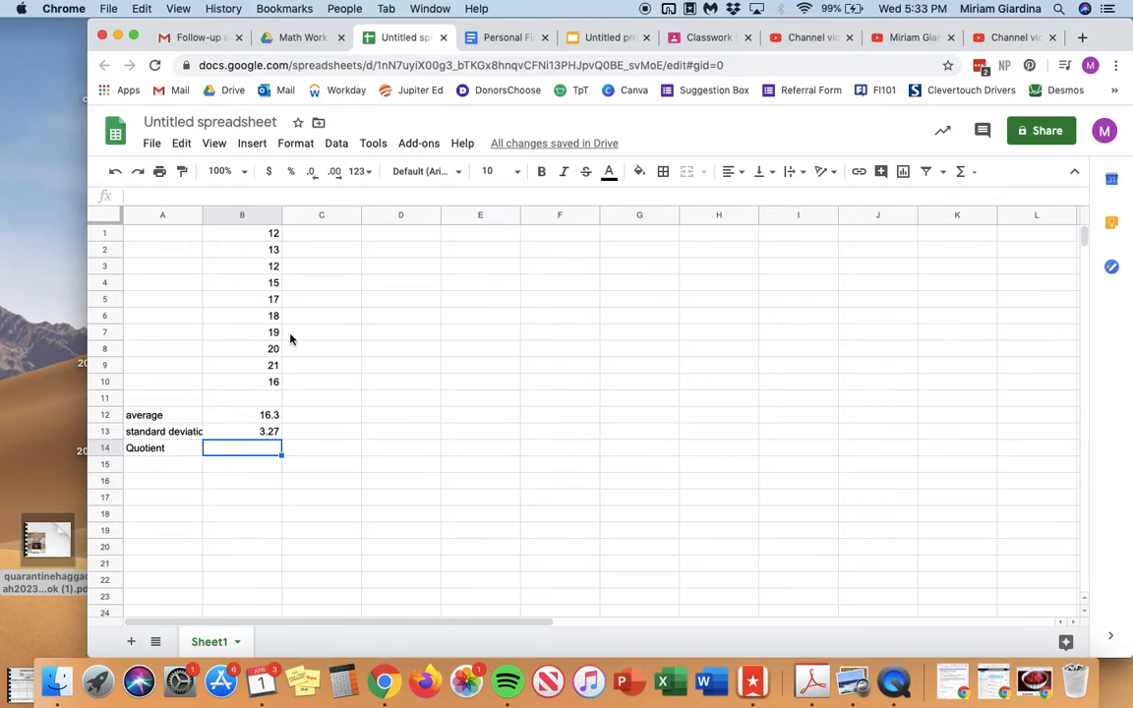
Enter the formula =B1/20 in cell C1
{"action": "left_click", "coordinate": [320, 236]}
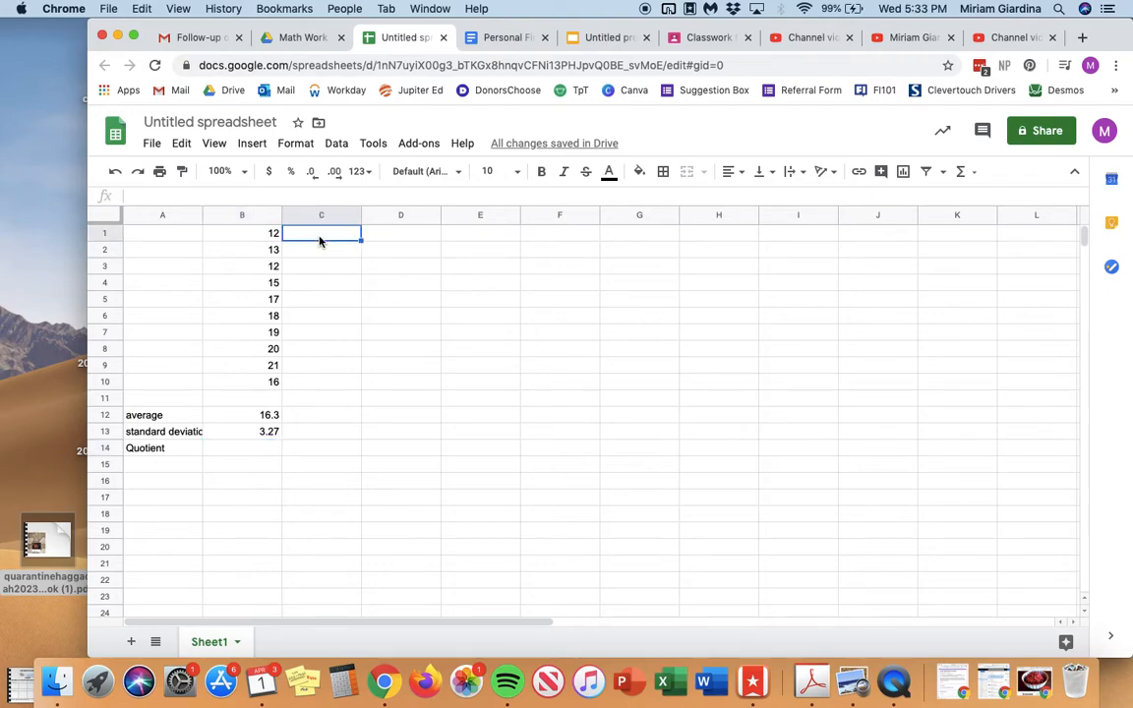
{"action": "type", "text": "="}
{"action": "left_click", "coordinate": [272, 236]}
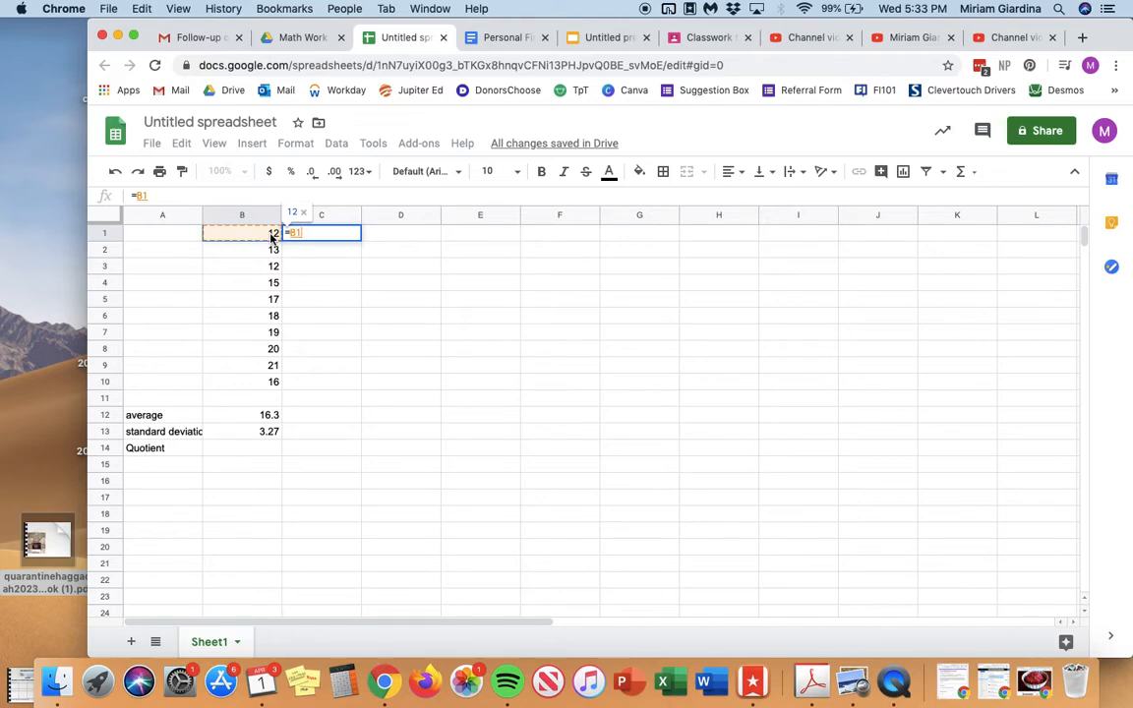
{"action": "type", "text": "/2-"}
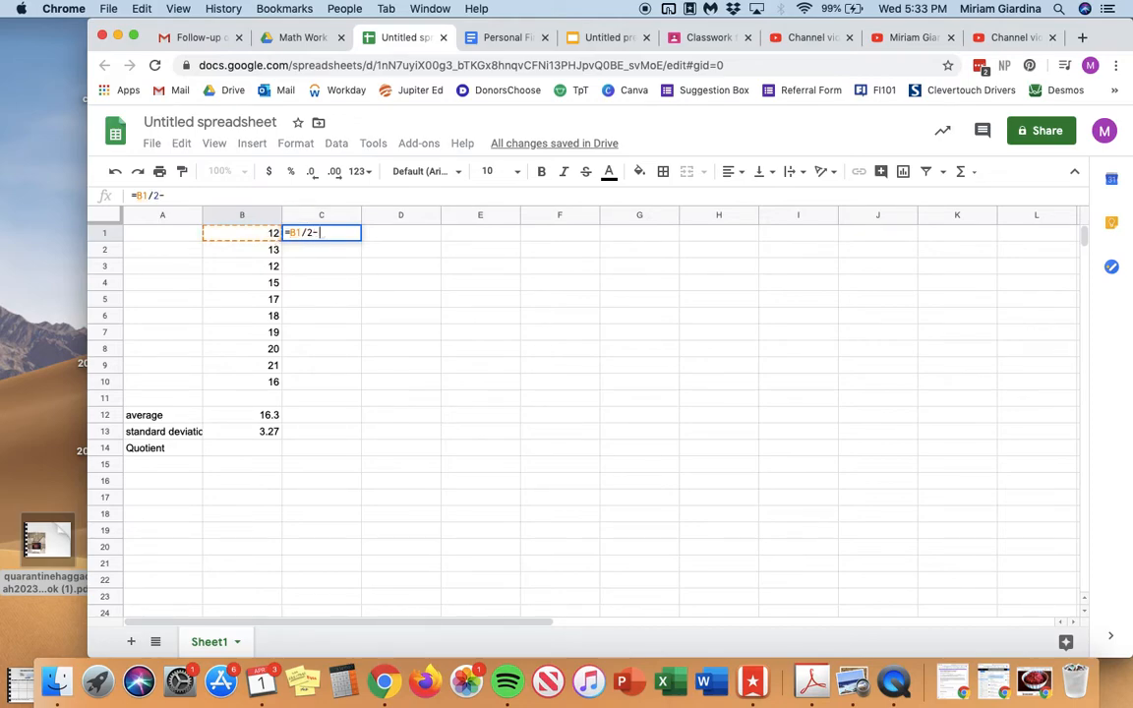
{"action": "key", "text": "BackSpace"}
{"action": "type", "text": "0"}
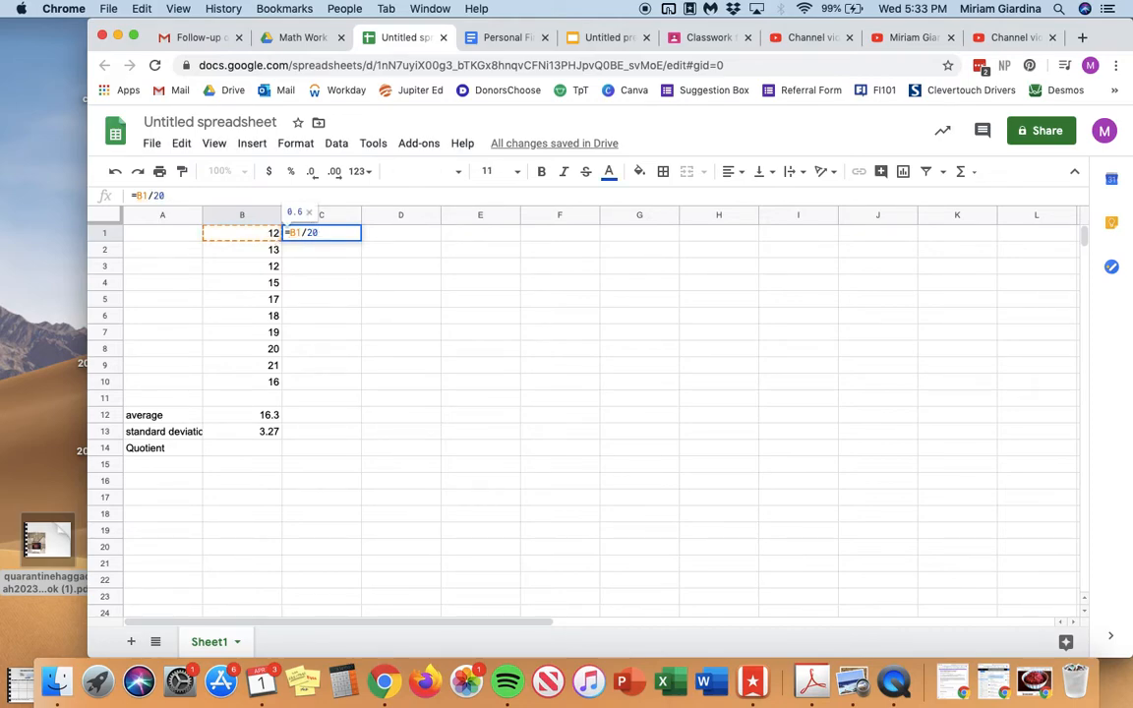
{"action": "key", "text": "Return"}
{"action": "key", "text": "Down"}
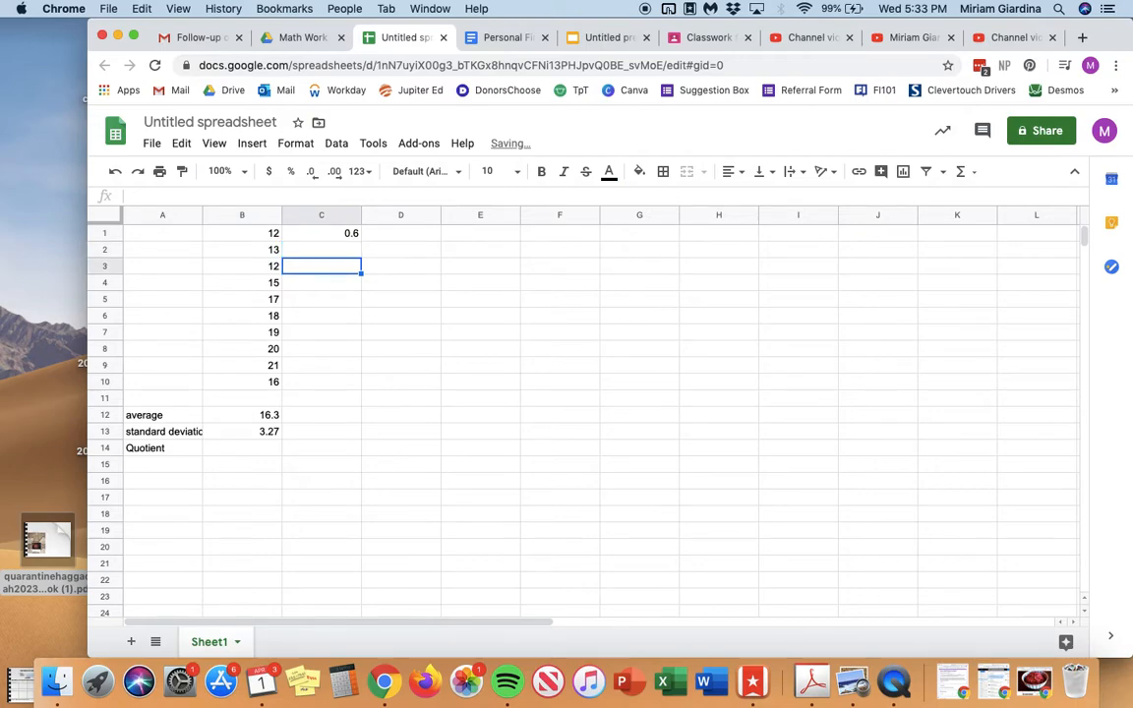
Format cells C1 to C10 with the Percent number format
{"action": "key", "text": "Up"}
{"action": "key", "text": "Up"}
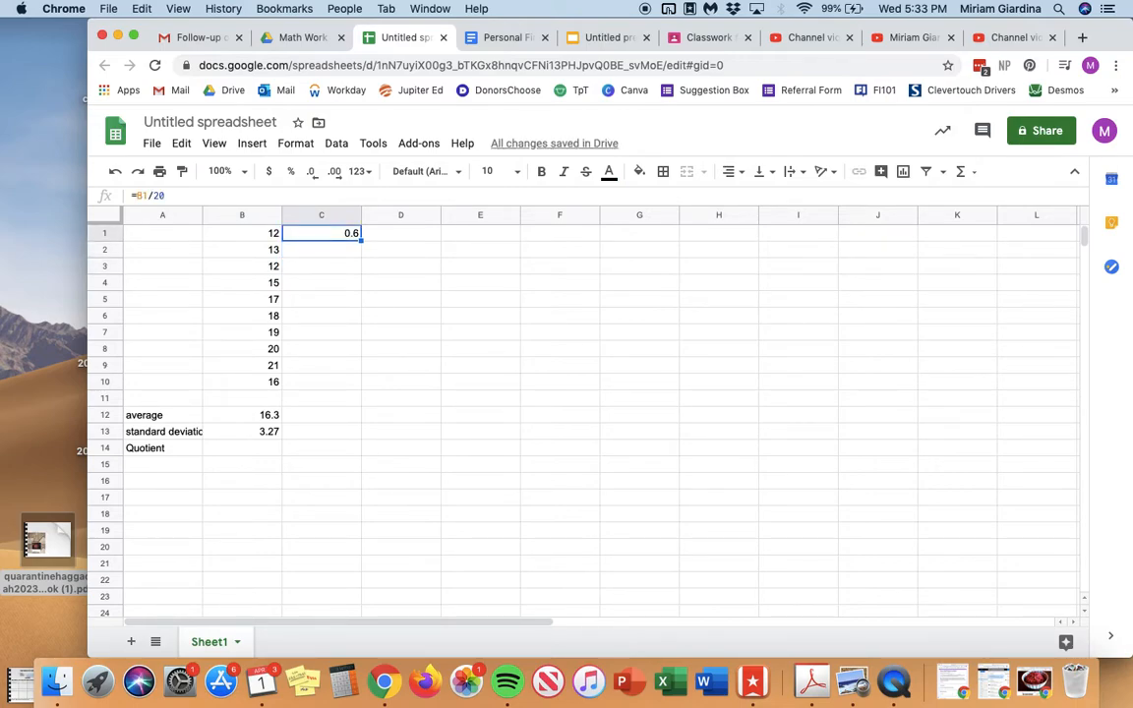
{"action": "left_click", "coordinate": [361, 348]}
{"action": "left_click_drag", "start_coordinate": [349, 236], "coordinate": [327, 387]}
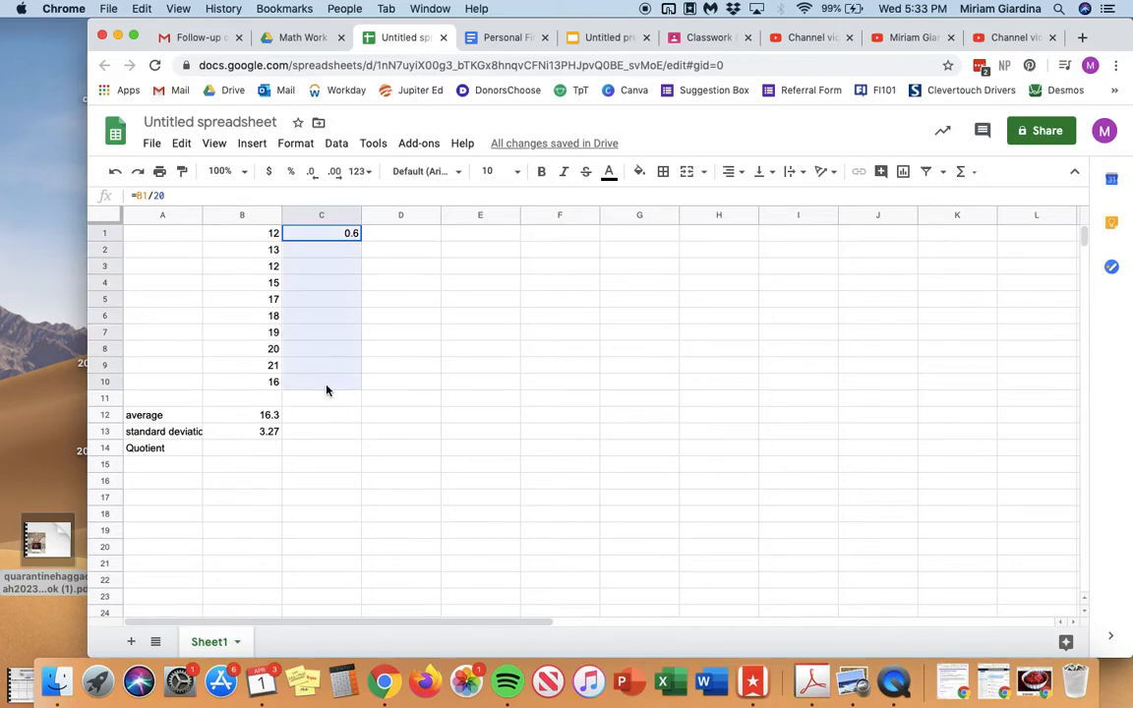
{"action": "left_click", "coordinate": [254, 143]}
{"action": "mouse_move", "coordinate": [295, 144]}
{"action": "mouse_move", "coordinate": [321, 211]}
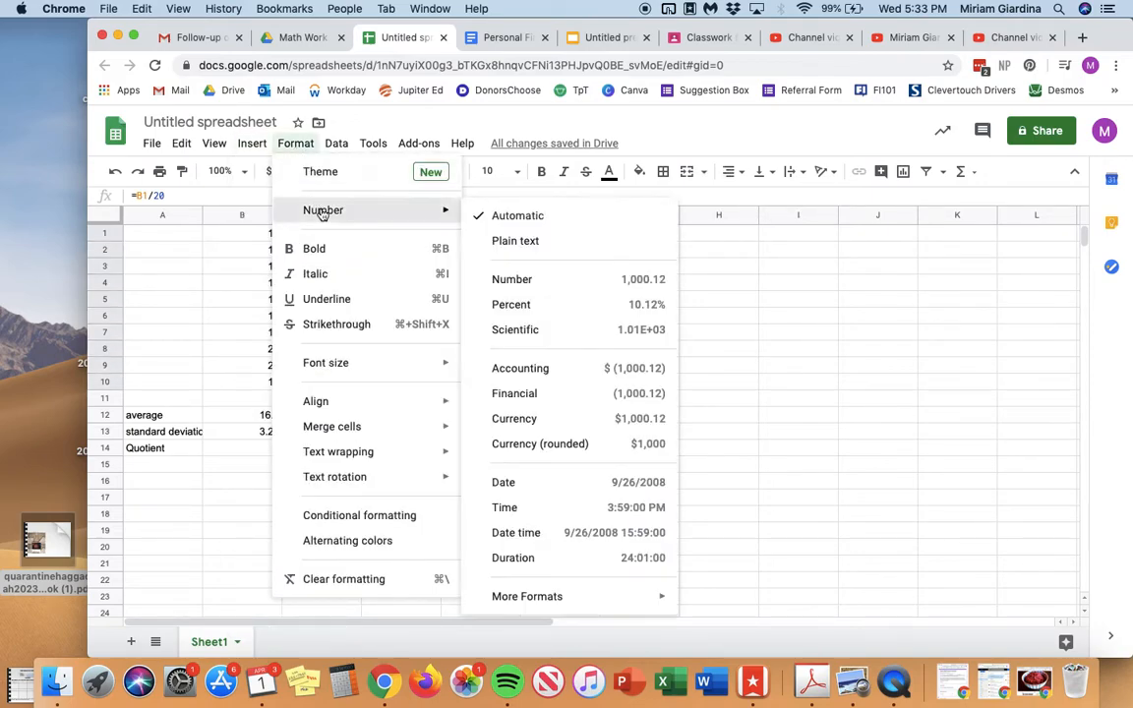
{"action": "left_click", "coordinate": [557, 304]}
{"action": "left_click", "coordinate": [480, 283]}
Enter the formula =B2/20 in cell C2
{"action": "left_click", "coordinate": [321, 246]}
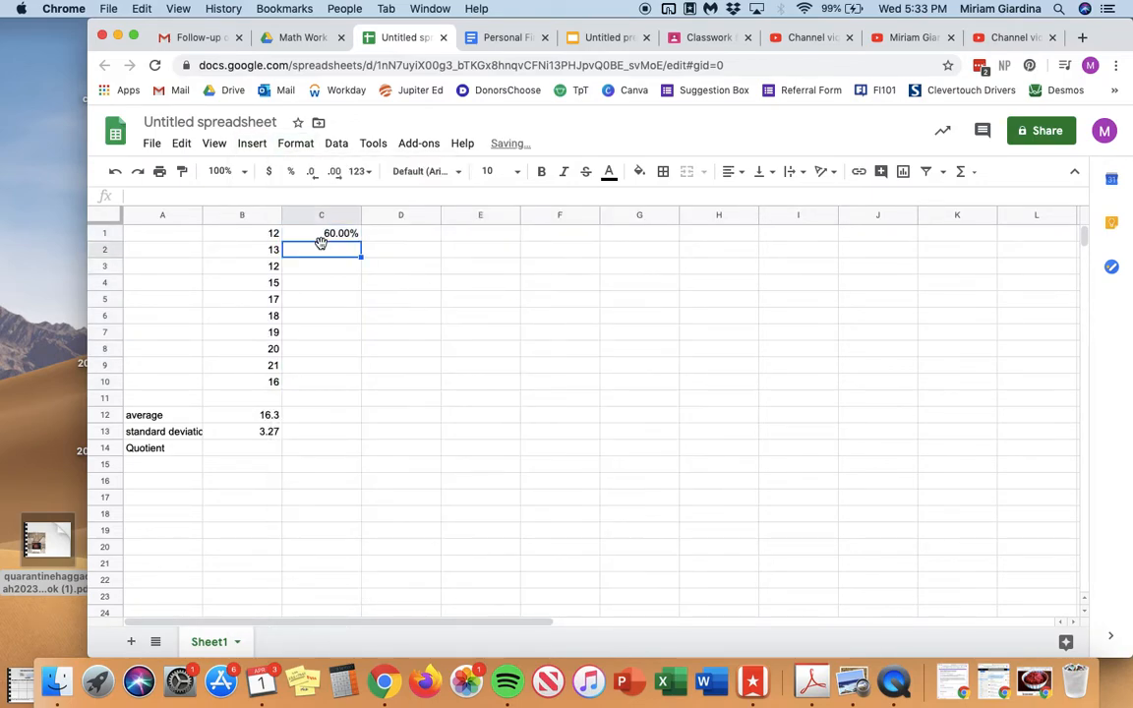
{"action": "type", "text": "="}
{"action": "left_click", "coordinate": [271, 250]}
{"action": "type", "text": "/20"}
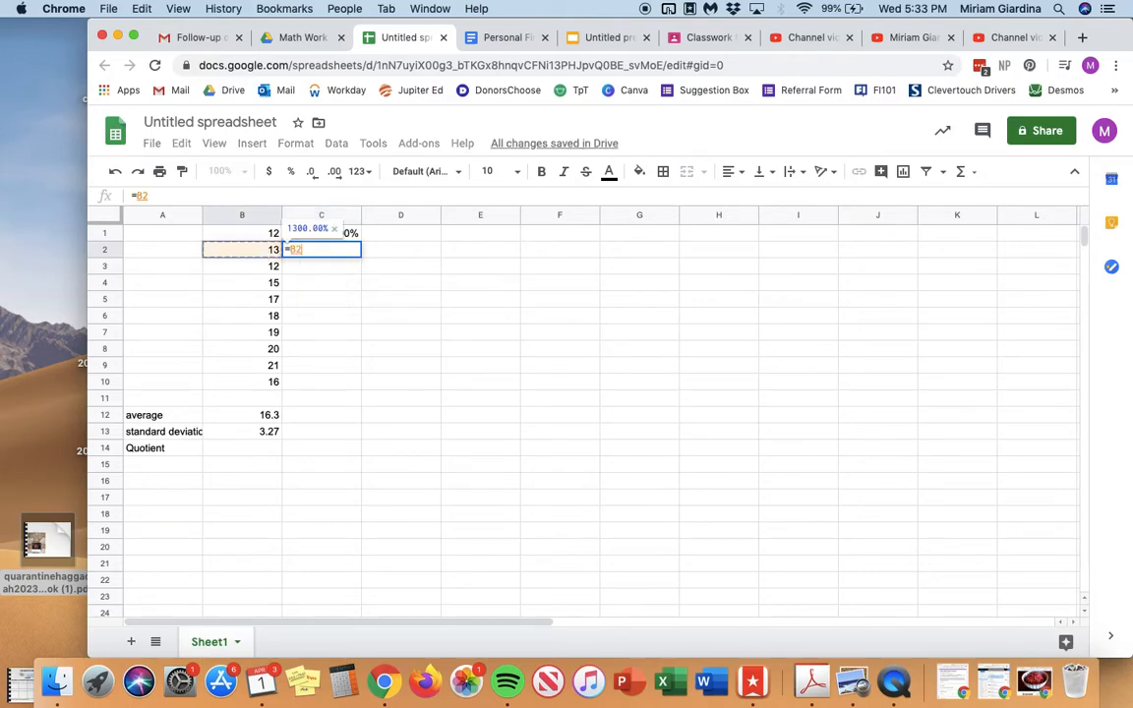
{"action": "key", "text": "Return"}
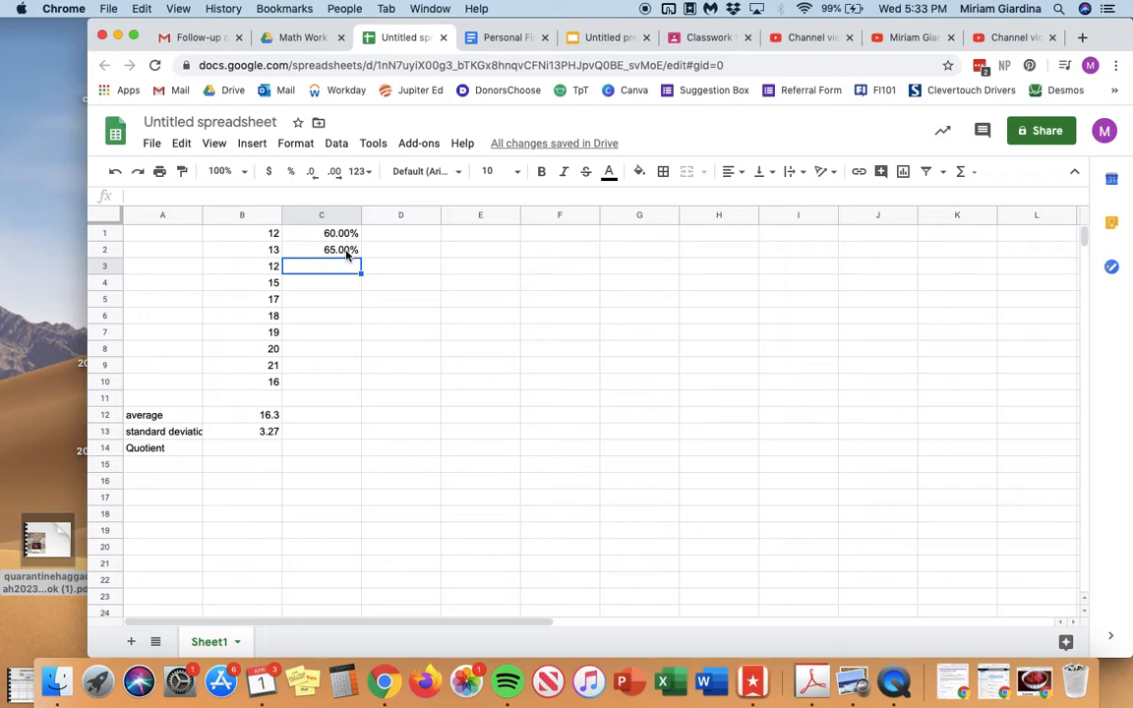
Delete the contents of cells C1 and C2
{"action": "left_click_drag", "start_coordinate": [346, 252], "coordinate": [345, 239]}
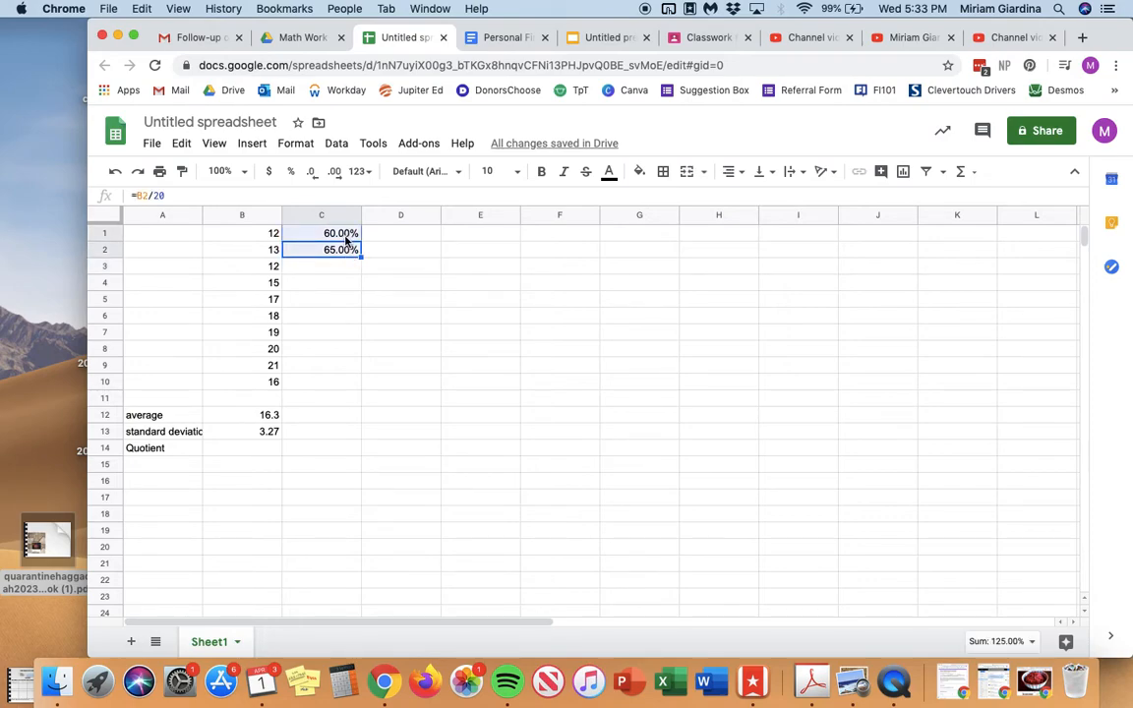
{"action": "key", "text": "Delete"}
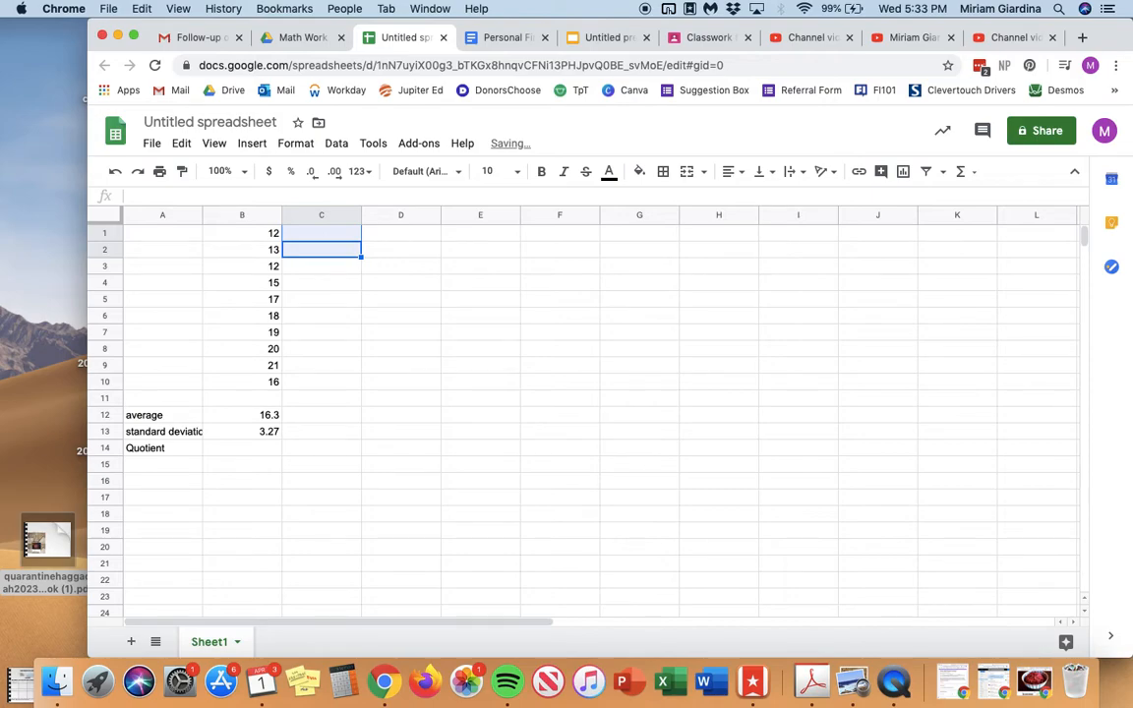
Enter the formula =B1/B12 in cell C1 to divide the first value by the average
{"action": "key", "text": "Left"}
{"action": "key", "text": "Up"}
{"action": "key", "text": "Right"}
{"action": "key", "text": "Right"}
{"action": "key", "text": "Left"}
{"action": "type", "text": "="}
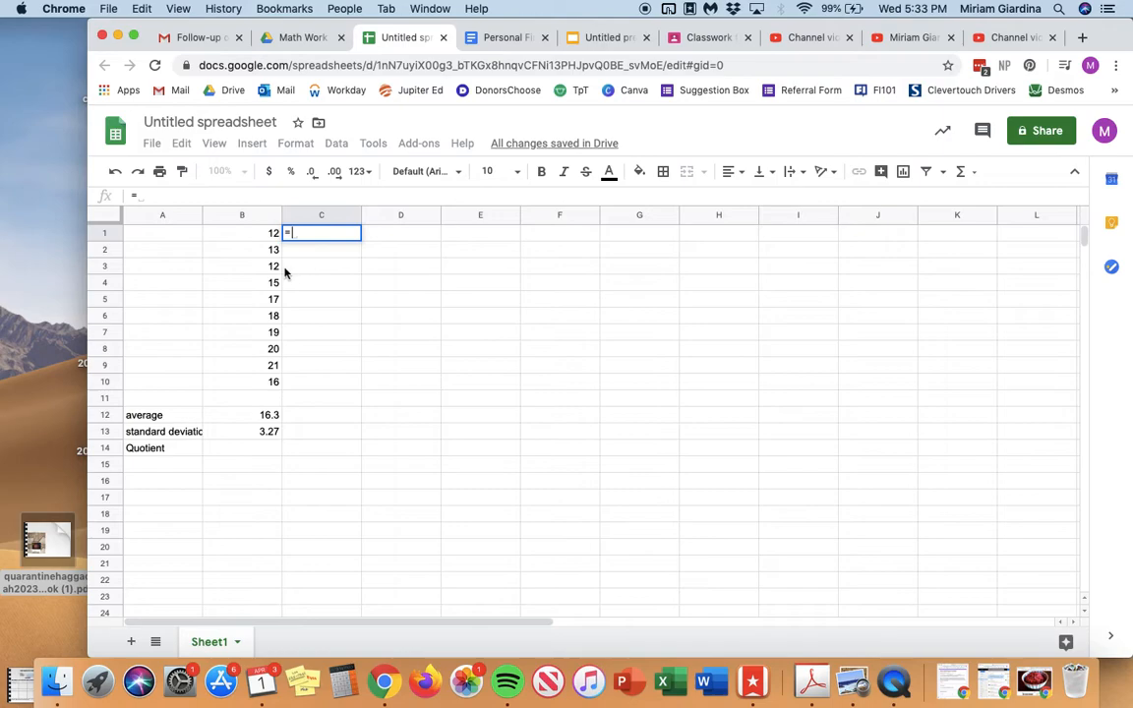
{"action": "left_click", "coordinate": [264, 237]}
{"action": "type", "text": "/"}
{"action": "left_click", "coordinate": [271, 416]}
{"action": "key", "text": "Return"}
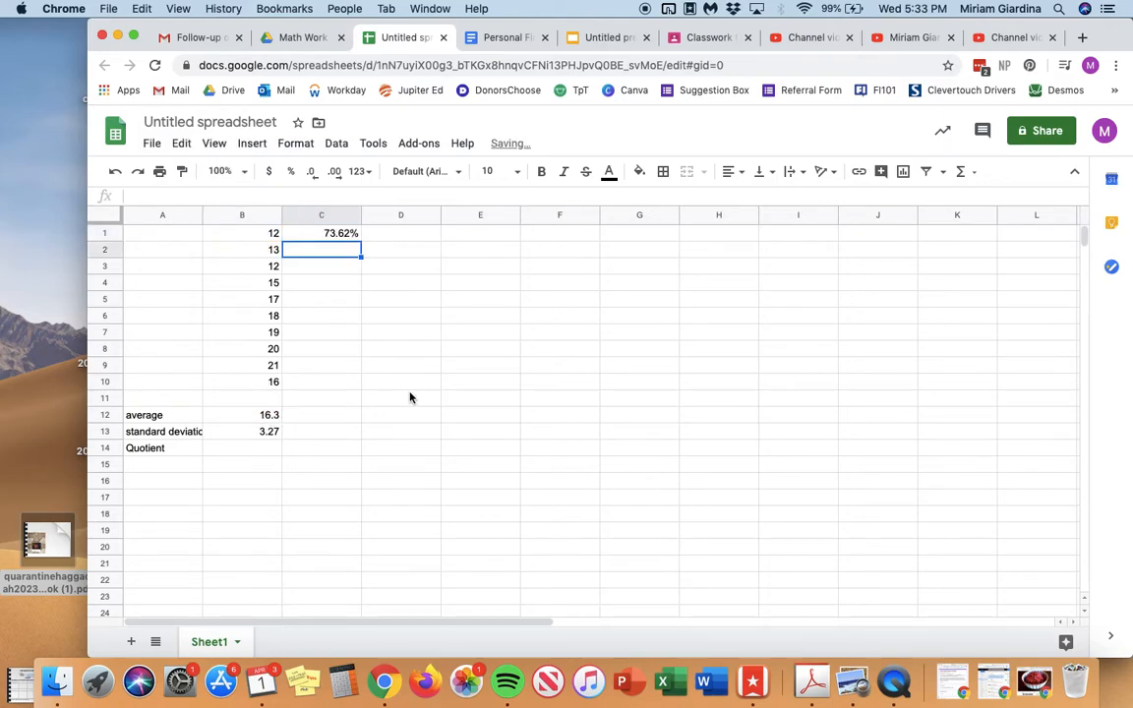
Fill the formula in C1 down through cell C10 and inspect the copied formula in C2
{"action": "left_click", "coordinate": [339, 234]}
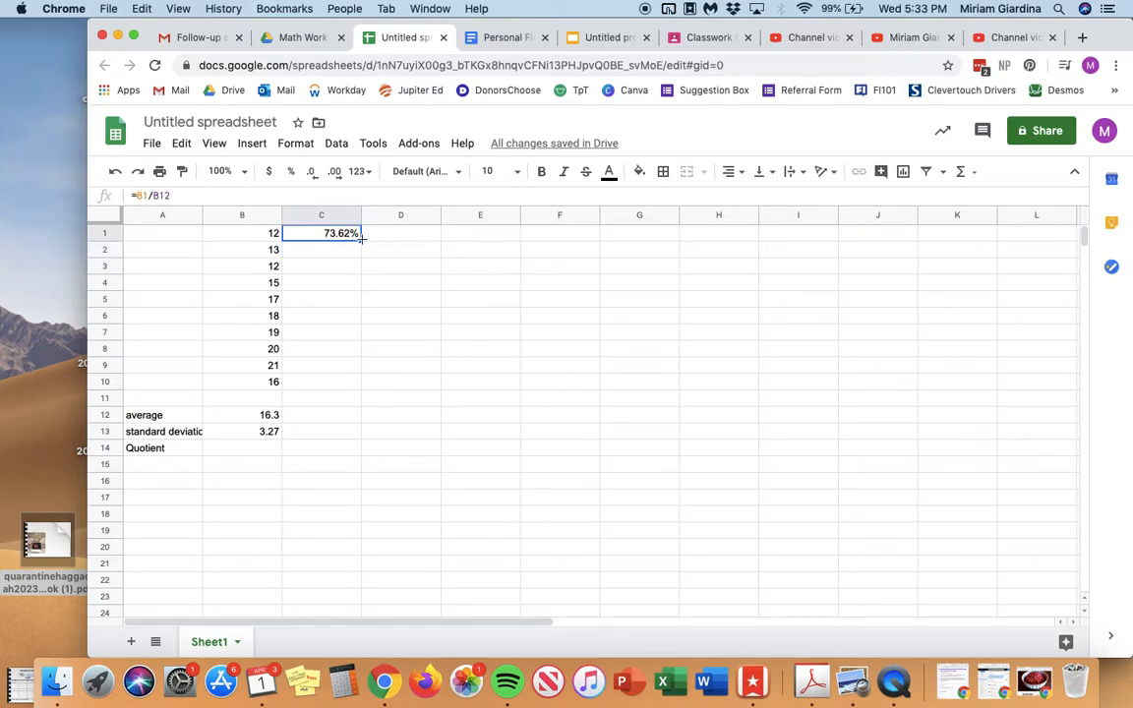
{"action": "left_click_drag", "start_coordinate": [361, 240], "coordinate": [361, 382]}
{"action": "left_click", "coordinate": [414, 339]}
{"action": "left_click", "coordinate": [339, 250]}
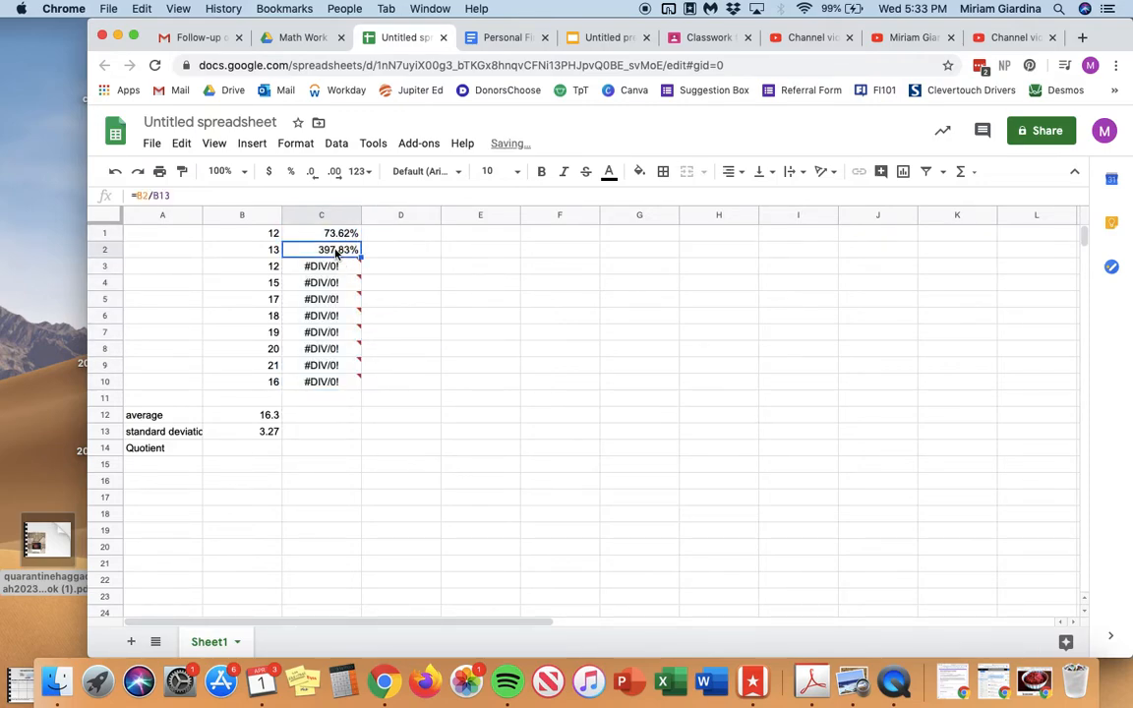
Examine which cells the formulas in C1 and C2 reference, comparing their divisors
{"action": "left_click", "coordinate": [329, 232]}
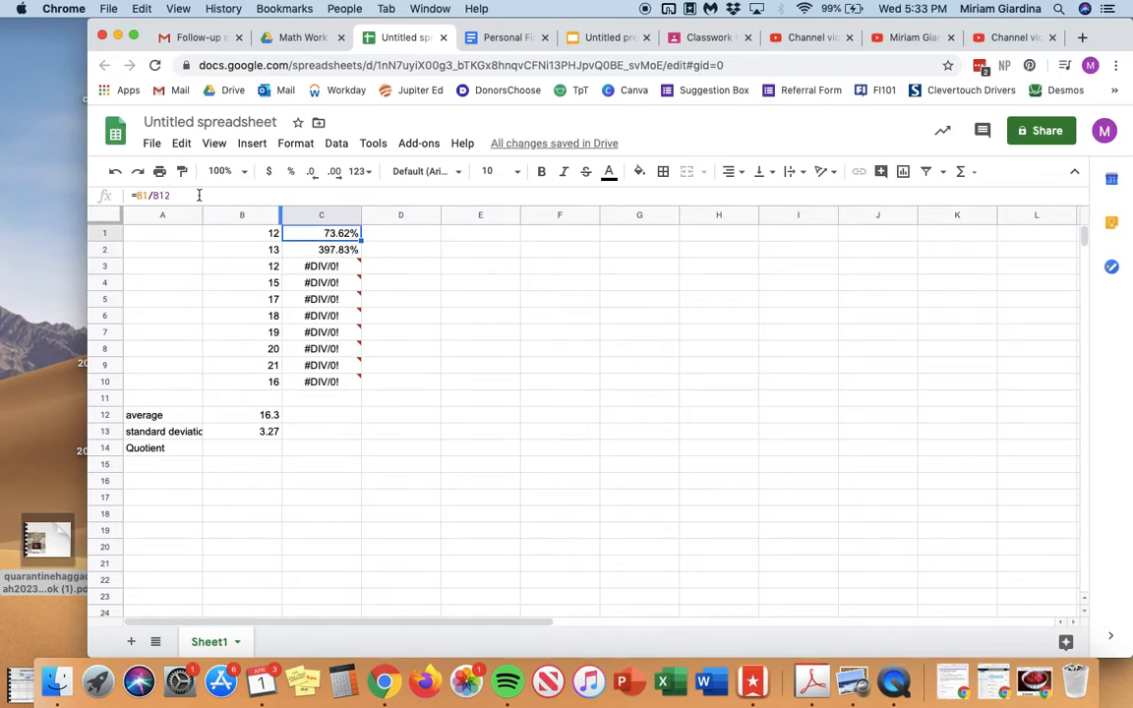
{"action": "left_click", "coordinate": [172, 196]}
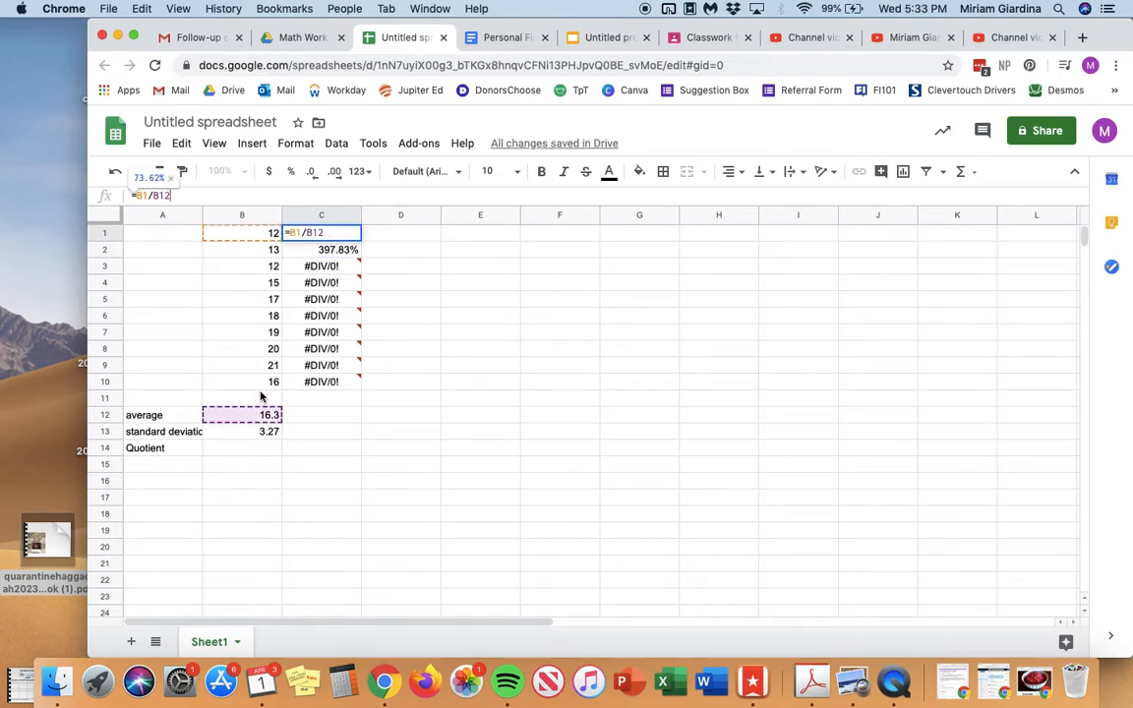
{"action": "key", "text": "Return"}
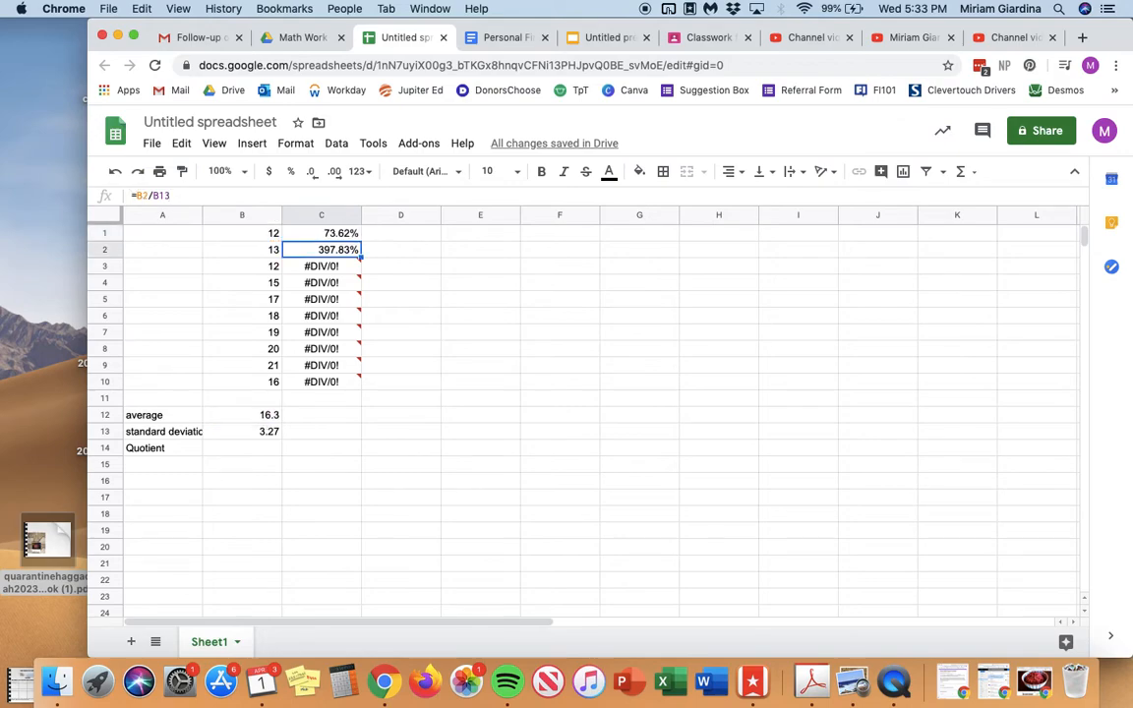
{"action": "left_click", "coordinate": [205, 196]}
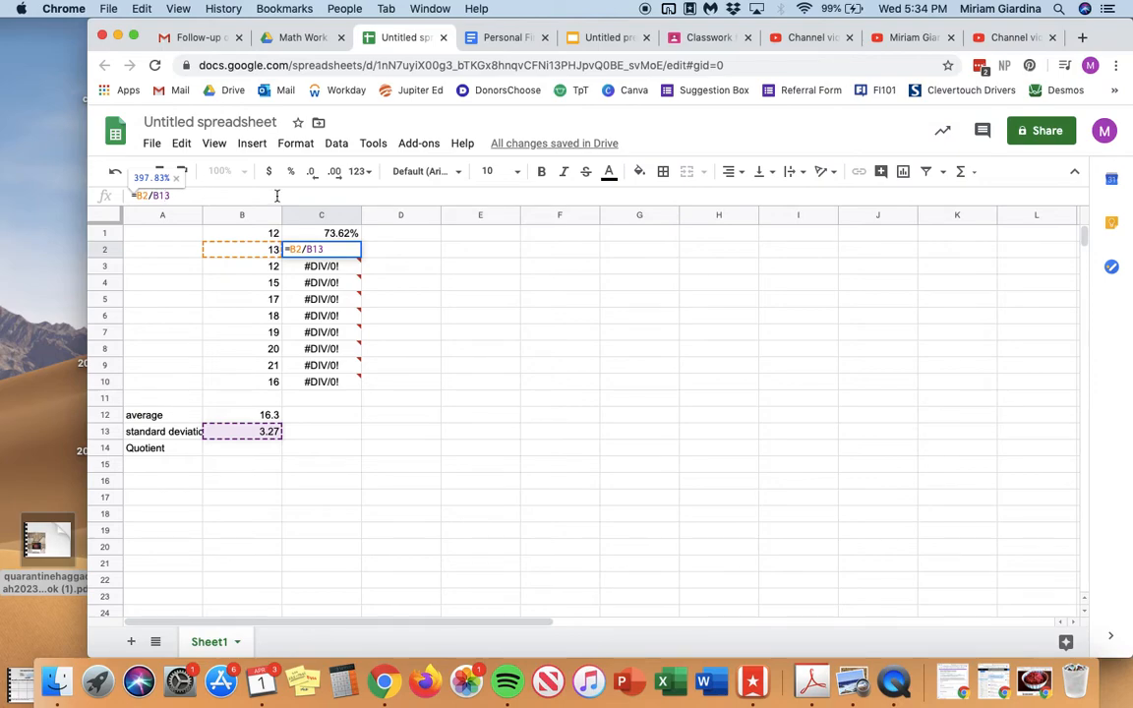
{"action": "key", "text": "Return"}
Make the average's reference absolute in cell C1 so the formula reads =B1/$B$12, and review its referenced cells
{"action": "left_click", "coordinate": [300, 237]}
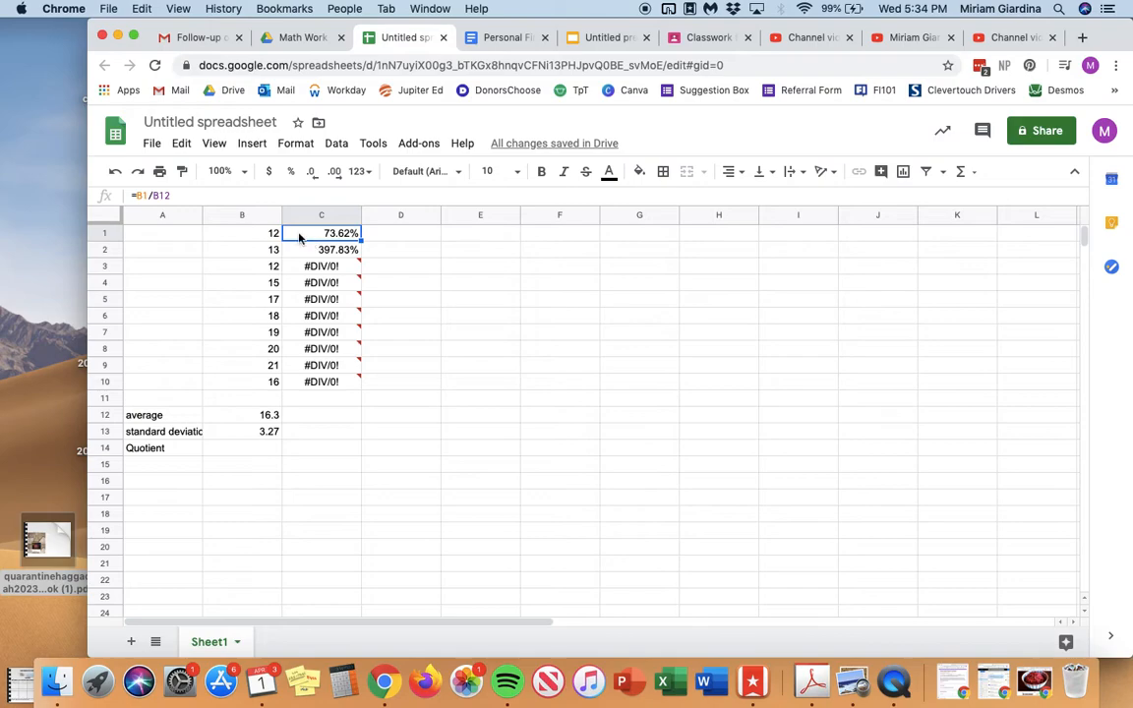
{"action": "left_click", "coordinate": [158, 195]}
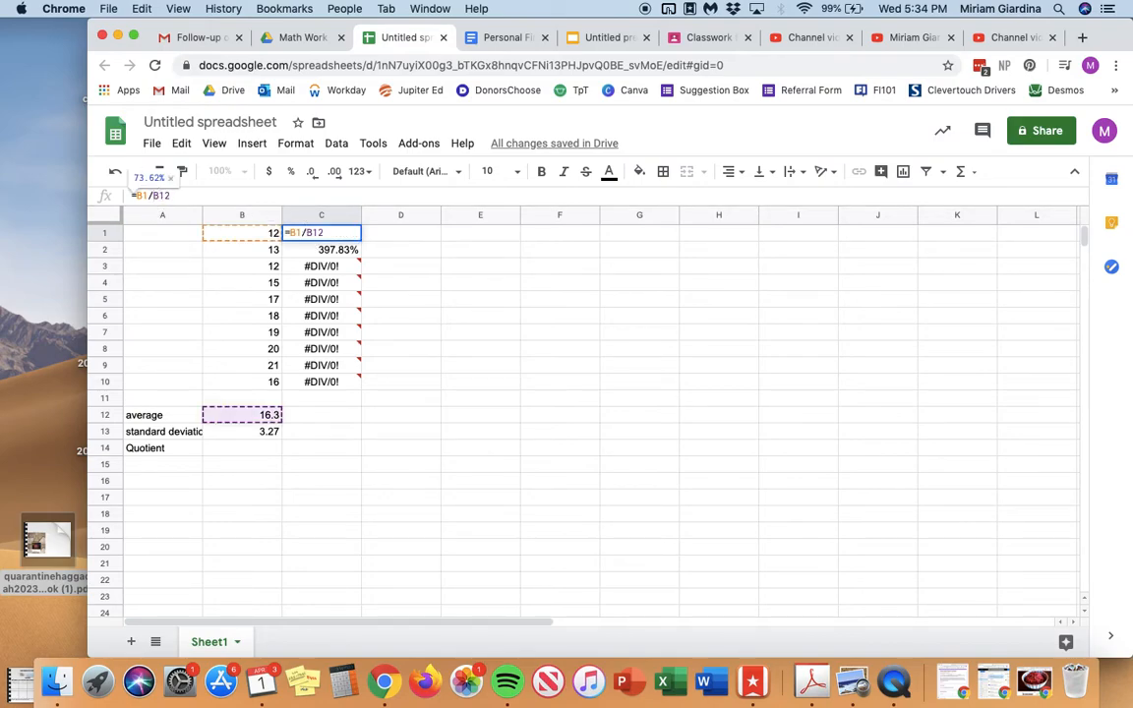
{"action": "key", "text": "F4"}
{"action": "key", "text": "Return"}
{"action": "left_click", "coordinate": [312, 233]}
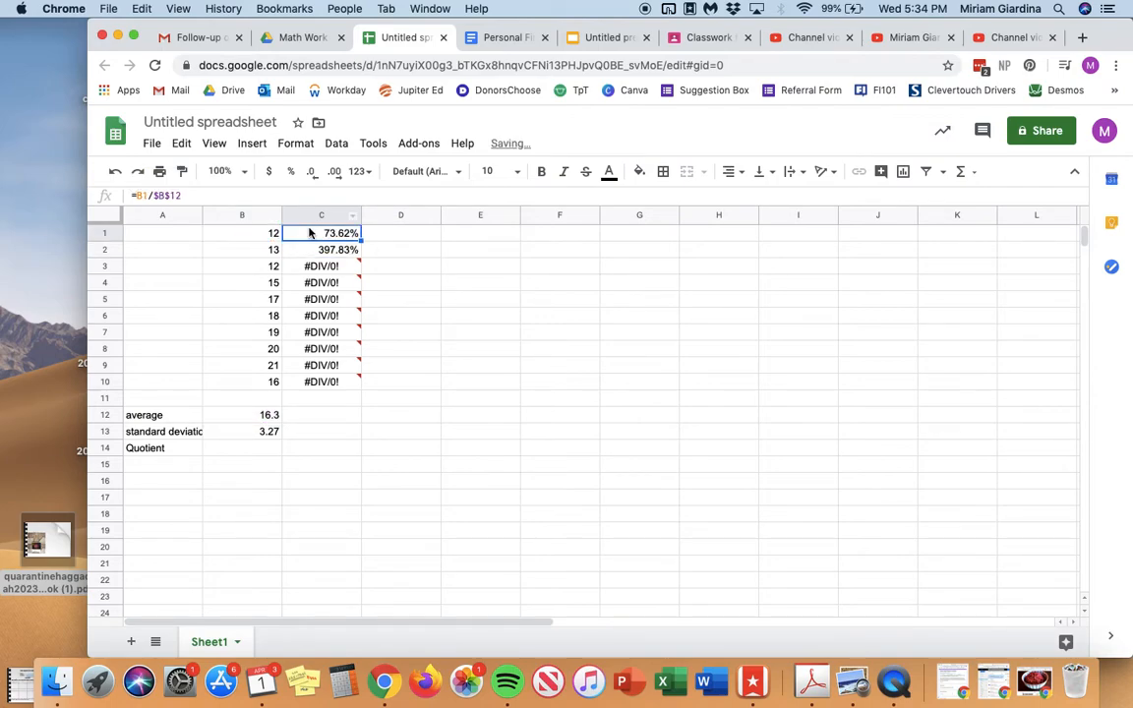
{"action": "left_click", "coordinate": [161, 194]}
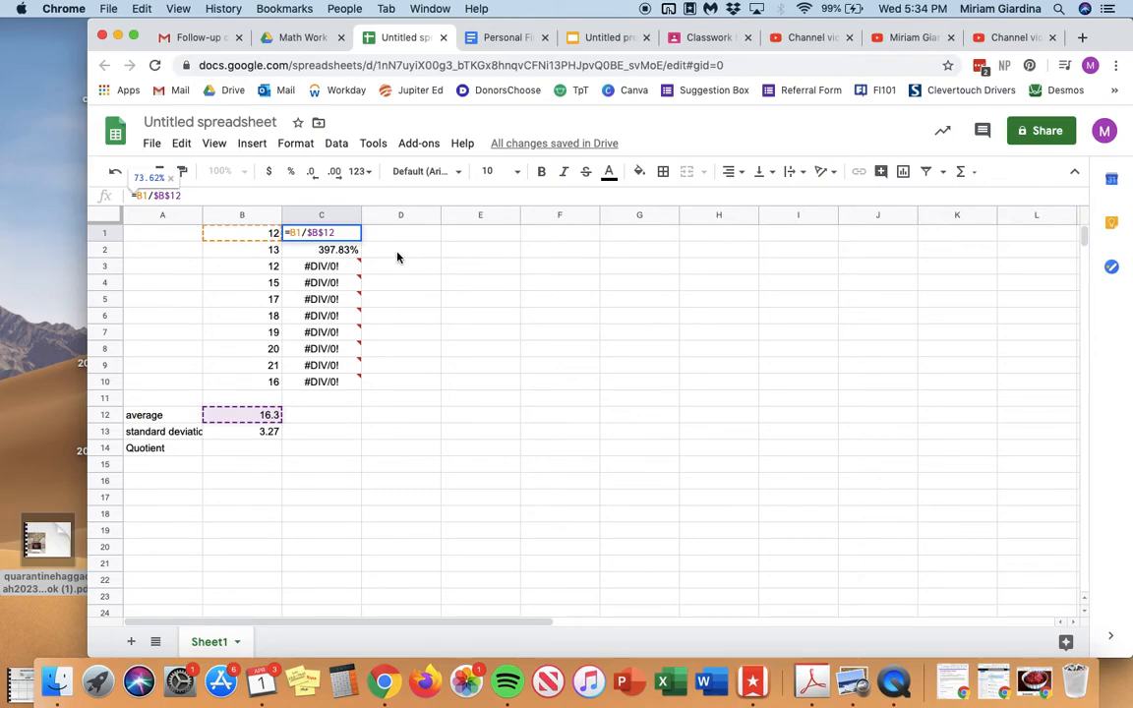
{"action": "key", "text": "Return"}
Fill the formula in C1 down through cell C10 and inspect the copied formula in C2 against C1
{"action": "left_click", "coordinate": [352, 236]}
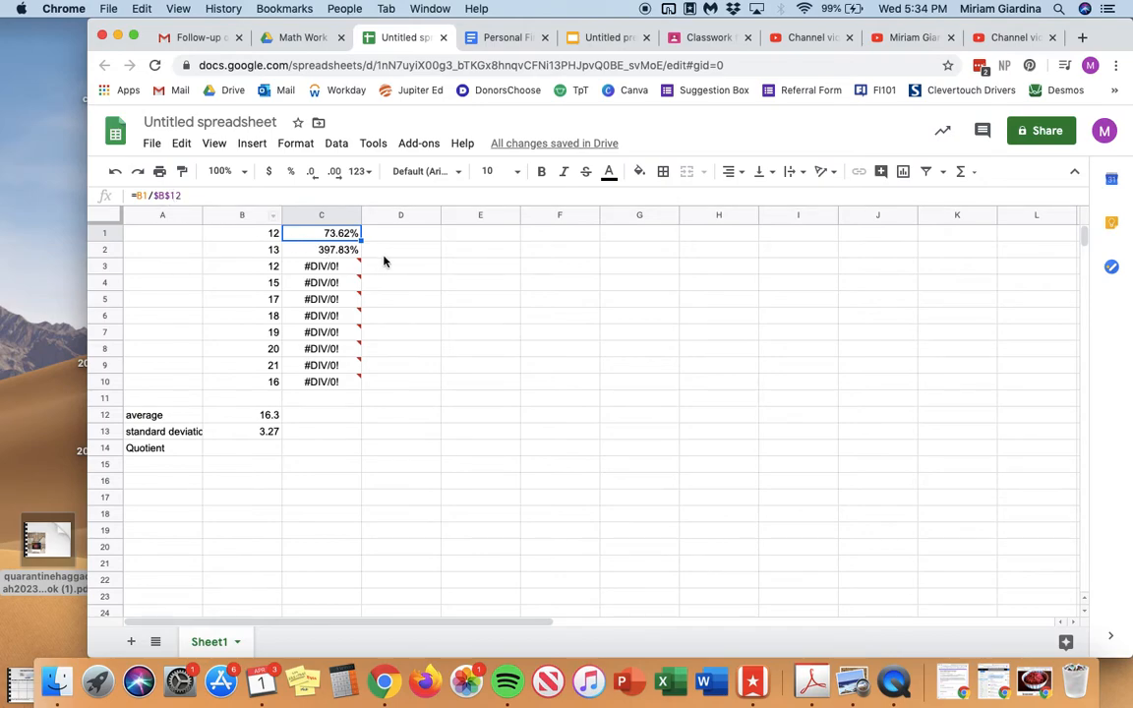
{"action": "left_click_drag", "start_coordinate": [361, 242], "coordinate": [360, 385]}
{"action": "left_click", "coordinate": [447, 367]}
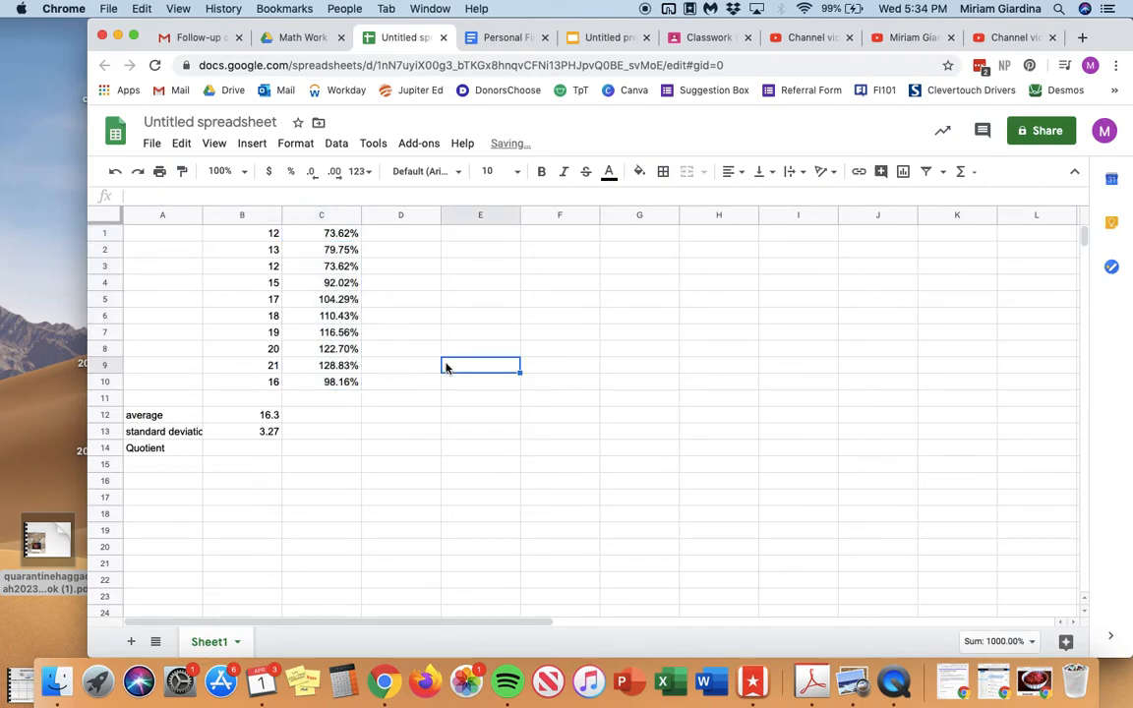
{"action": "left_click", "coordinate": [340, 253]}
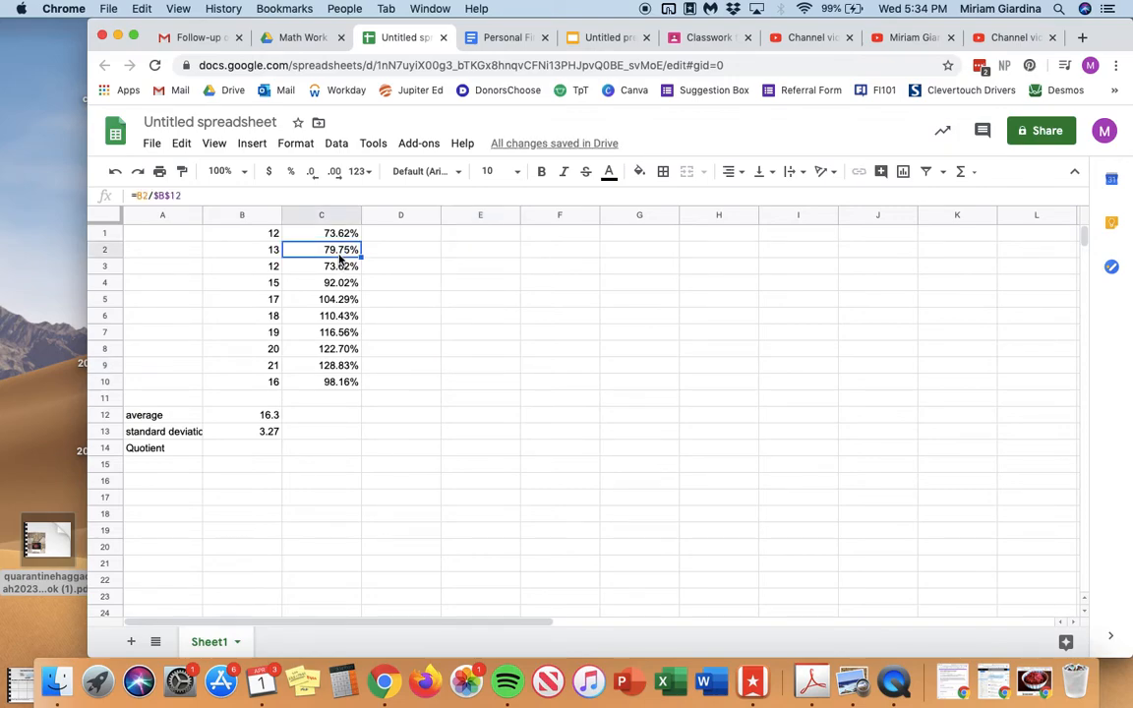
{"action": "left_click", "coordinate": [398, 280]}
{"action": "left_click", "coordinate": [342, 255]}
{"action": "key", "text": "Up"}
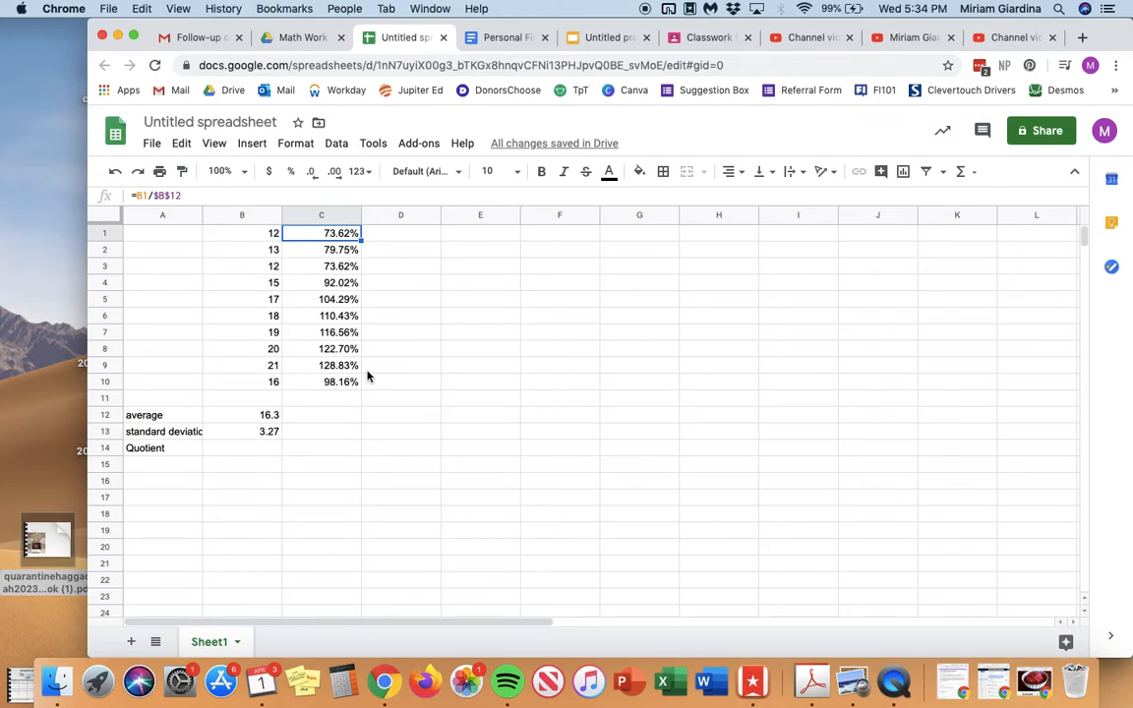
Check the formula topics listed in the Personal Finance Unit document, and return to the spreadsheet to review the quotients in C1:C10
{"action": "left_click", "coordinate": [513, 38]}
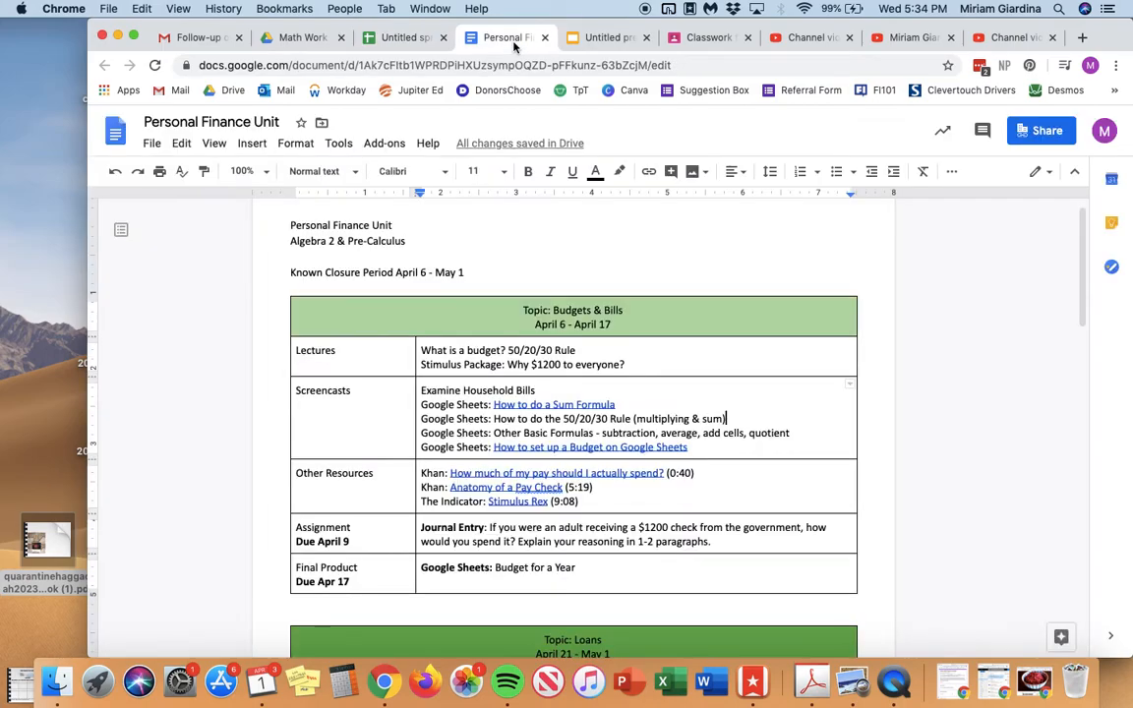
{"action": "left_click", "coordinate": [430, 38]}
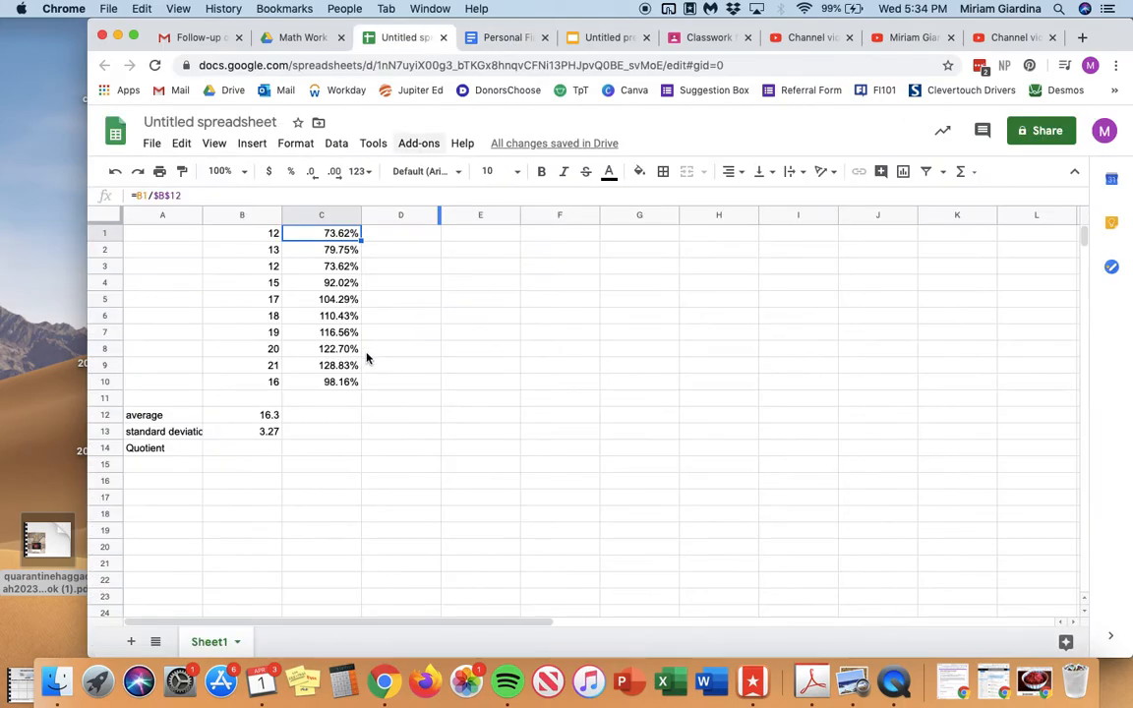
{"action": "left_click", "coordinate": [339, 397]}
{"action": "left_click_drag", "start_coordinate": [341, 233], "coordinate": [341, 384]}
{"action": "left_click", "coordinate": [500, 369]}
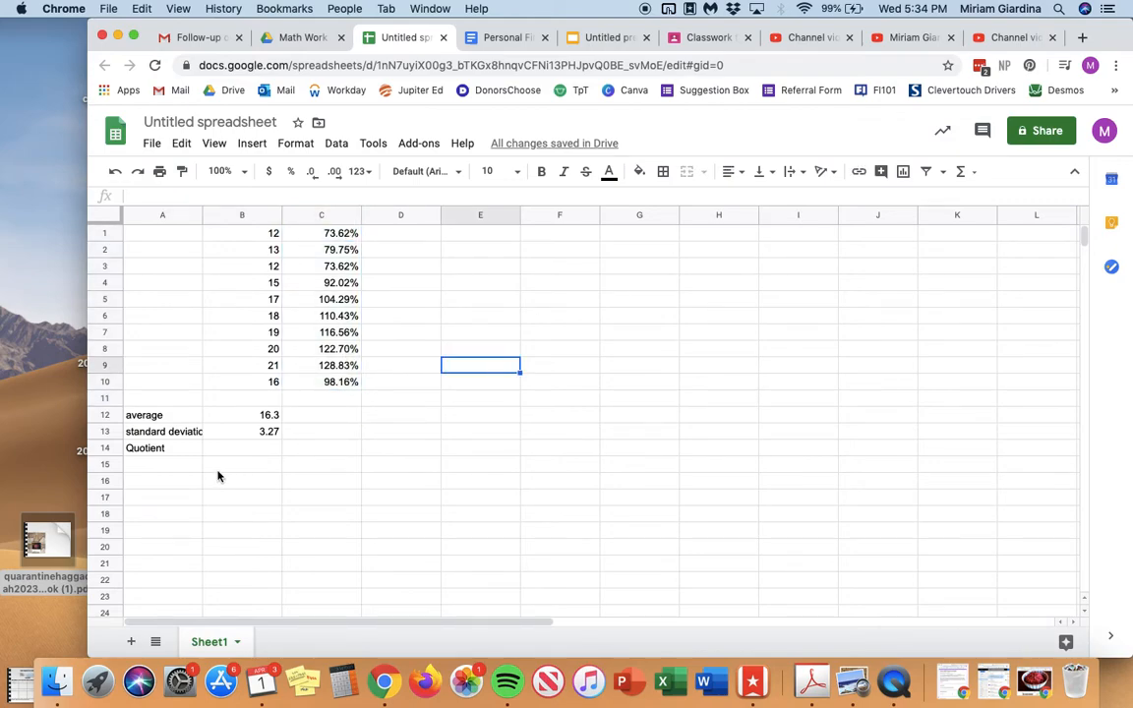
Delete the Quotient label from cell A14
{"action": "left_click", "coordinate": [187, 448]}
{"action": "key", "text": "BackSpace"}
{"action": "left_click", "coordinate": [177, 469]}
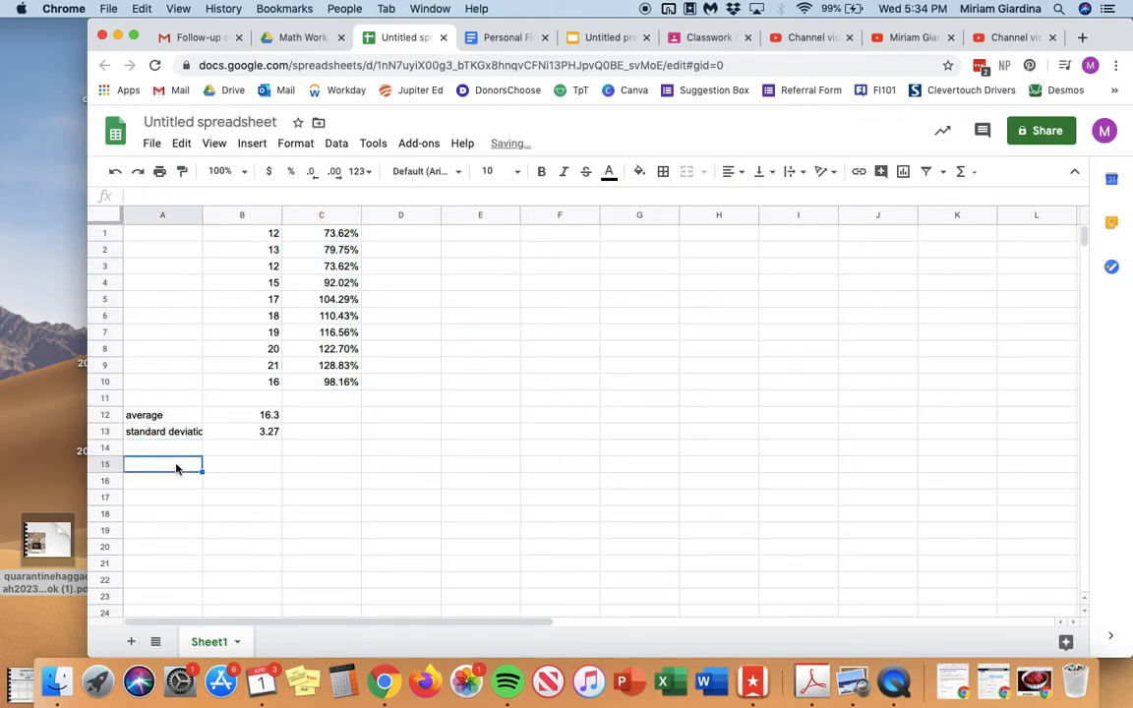
Enter the formula =B2+B9+B6 in cell B15 to add three non-adjacent cells
{"action": "left_click", "coordinate": [233, 470]}
{"action": "type", "text": "="}
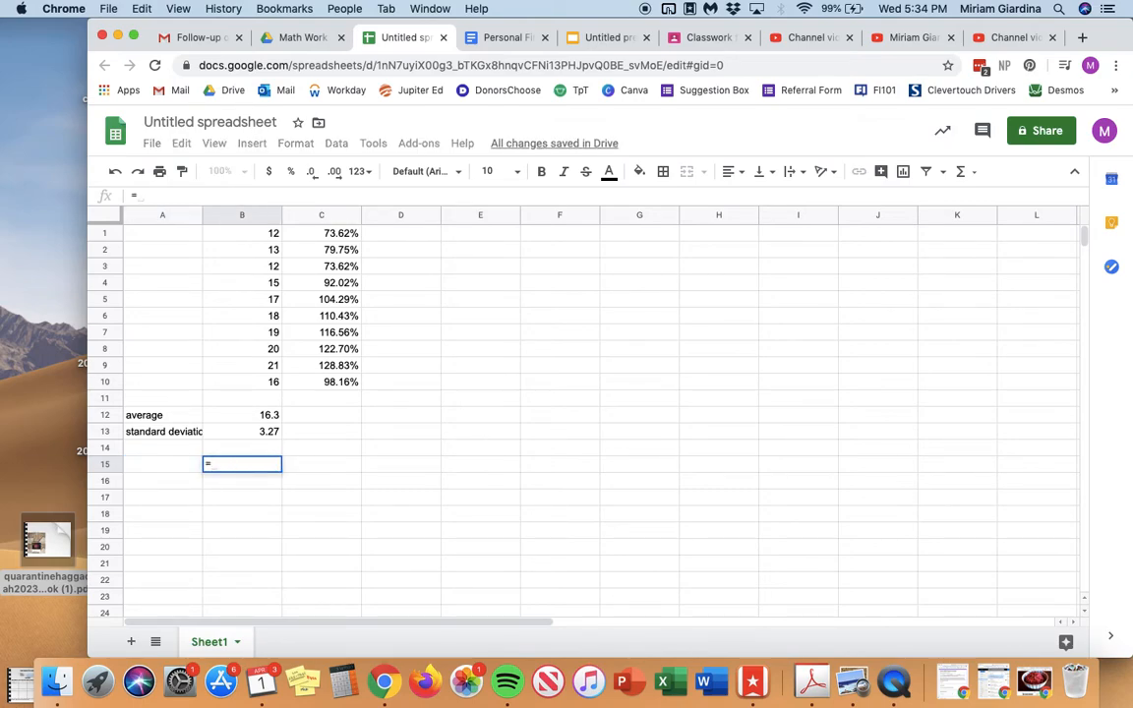
{"action": "left_click", "coordinate": [275, 258]}
{"action": "type", "text": "+"}
{"action": "left_click", "coordinate": [272, 364]}
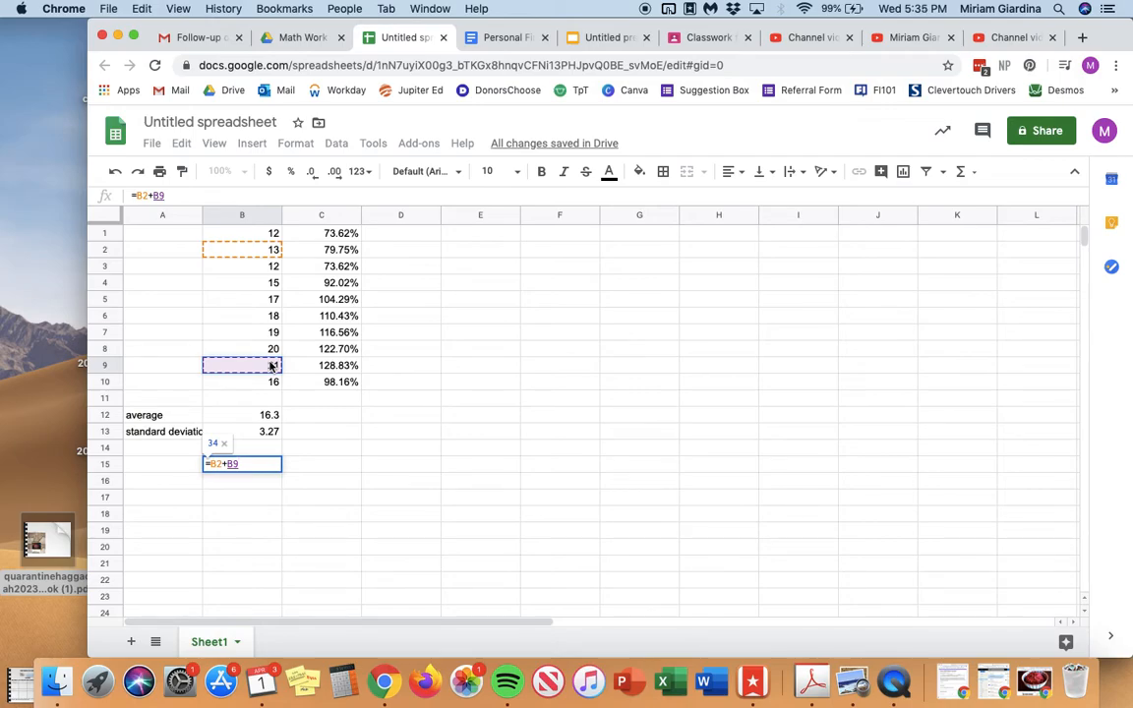
{"action": "type", "text": "+"}
{"action": "left_click", "coordinate": [274, 315]}
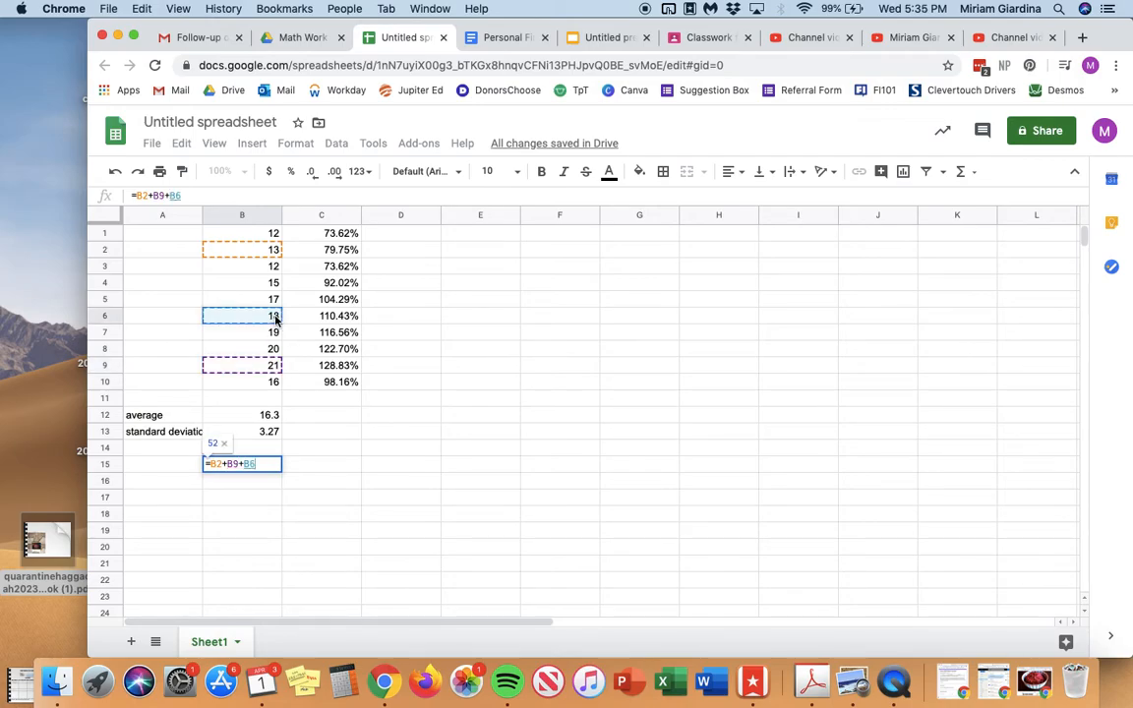
{"action": "key", "text": "Return"}
{"action": "left_click", "coordinate": [258, 466]}
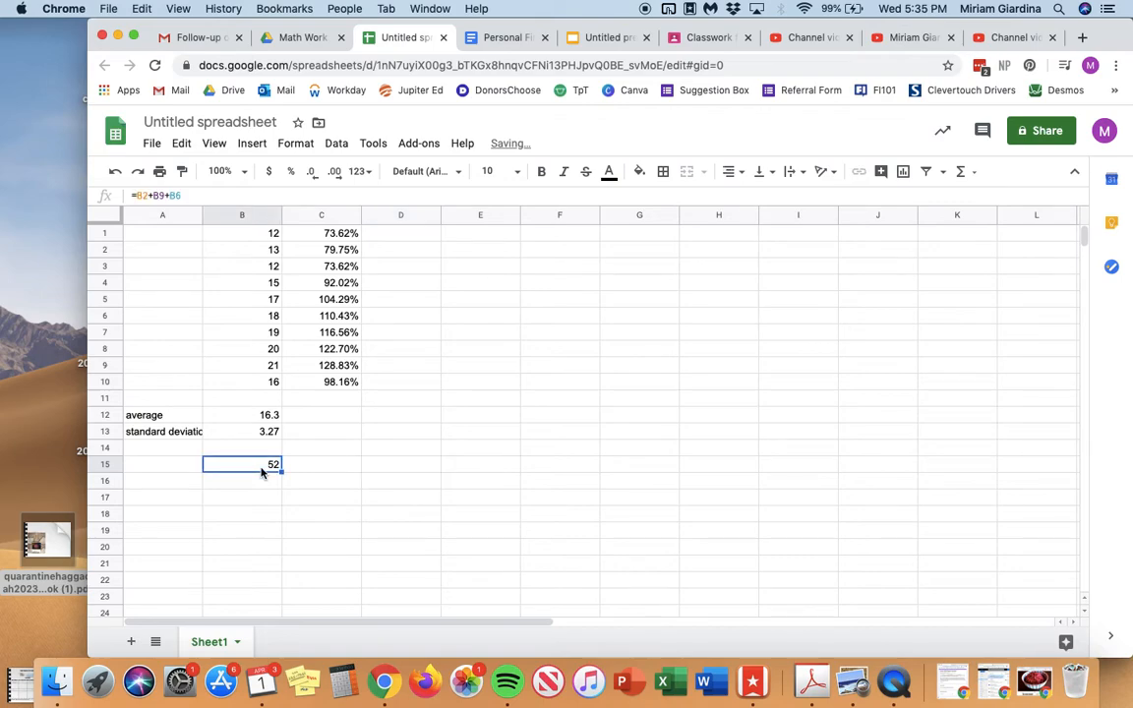
{"action": "left_click", "coordinate": [556, 251]}
{"action": "left_click", "coordinate": [147, 263]}
{"action": "left_click", "coordinate": [487, 298]}
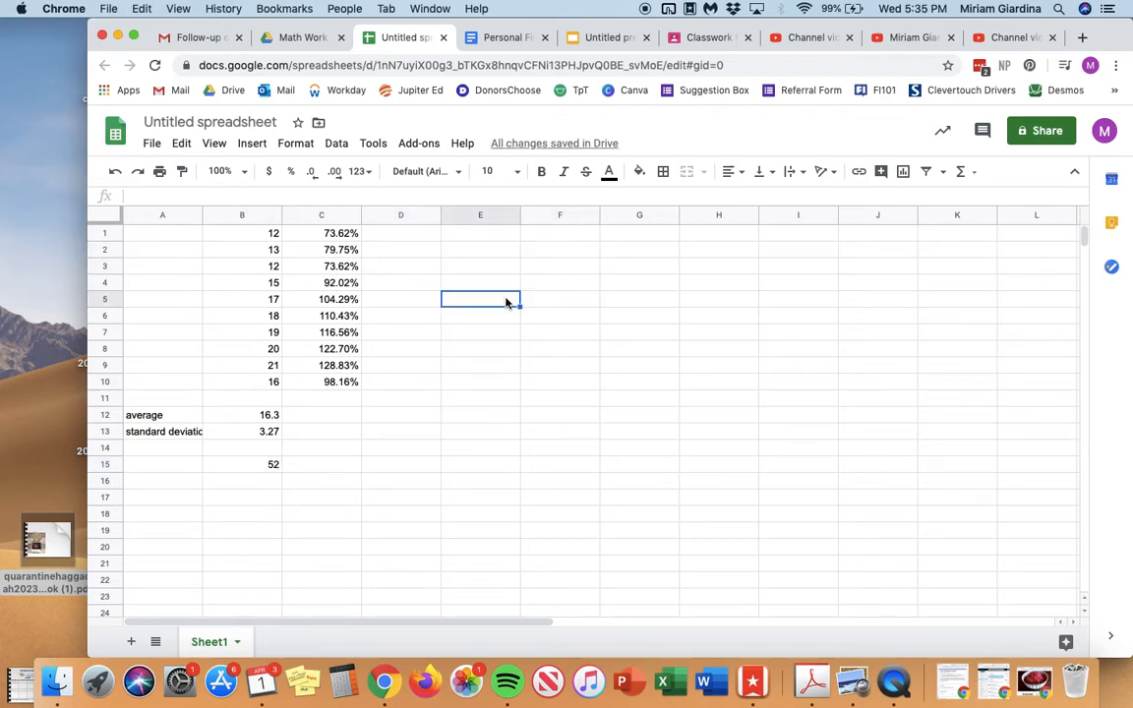
{"action": "left_click", "coordinate": [138, 241]}
{"action": "left_click", "coordinate": [586, 283]}
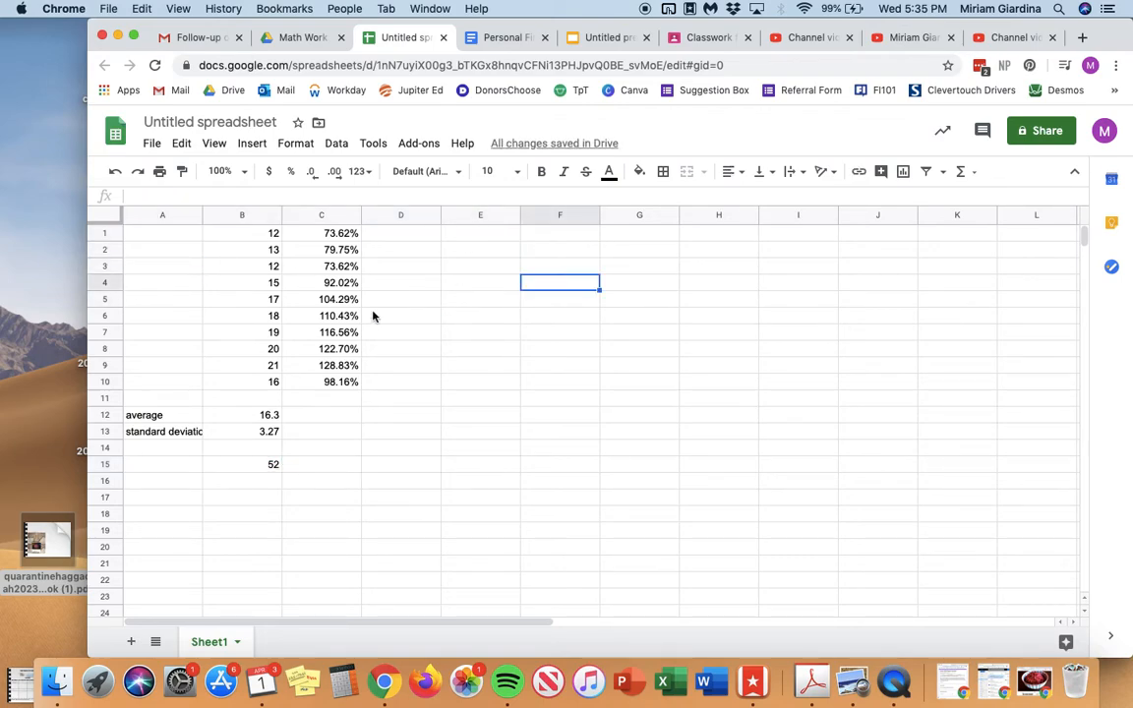
{"action": "left_click", "coordinate": [387, 474]}
{"action": "left_click", "coordinate": [276, 466]}
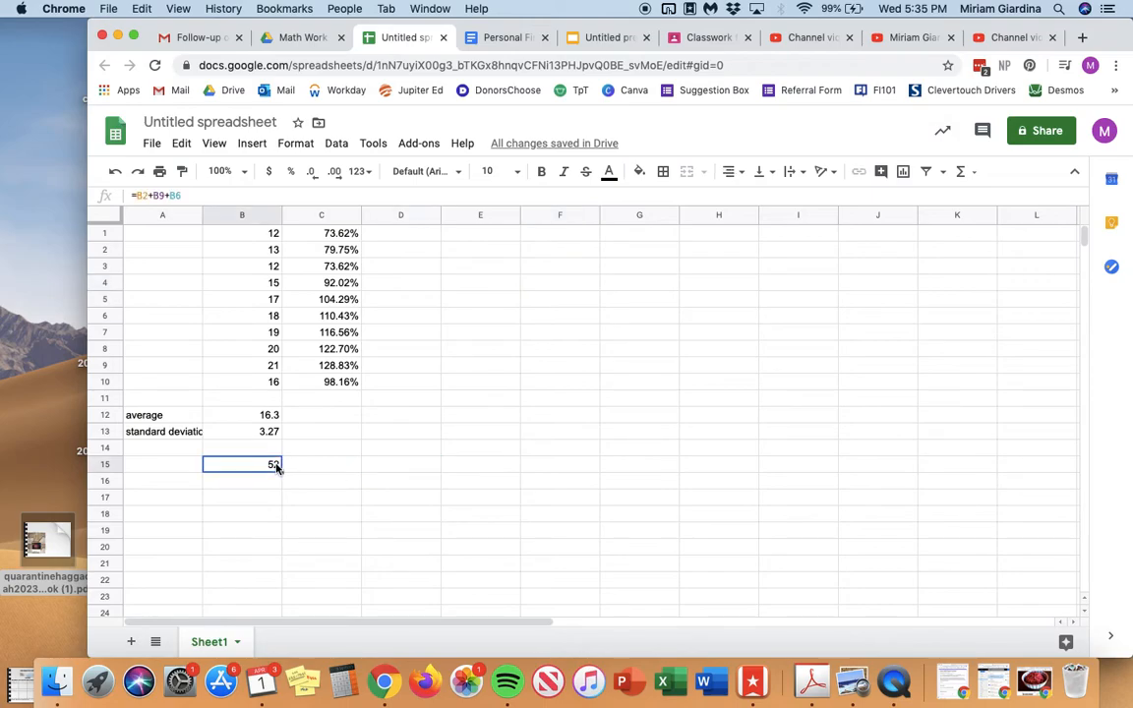
Check the formula topics in the Personal Finance Unit document, and enter the subtraction formula =B9-B1 in cell B16 of the spreadsheet
{"action": "left_click", "coordinate": [487, 37]}
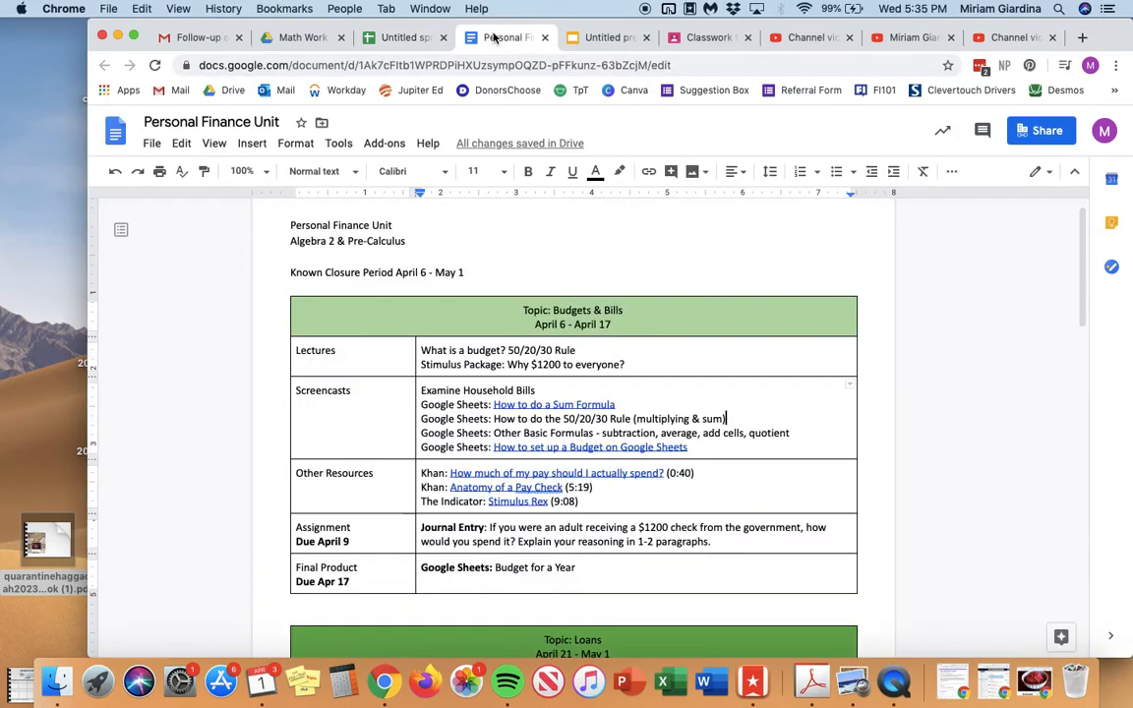
{"action": "left_click", "coordinate": [387, 37]}
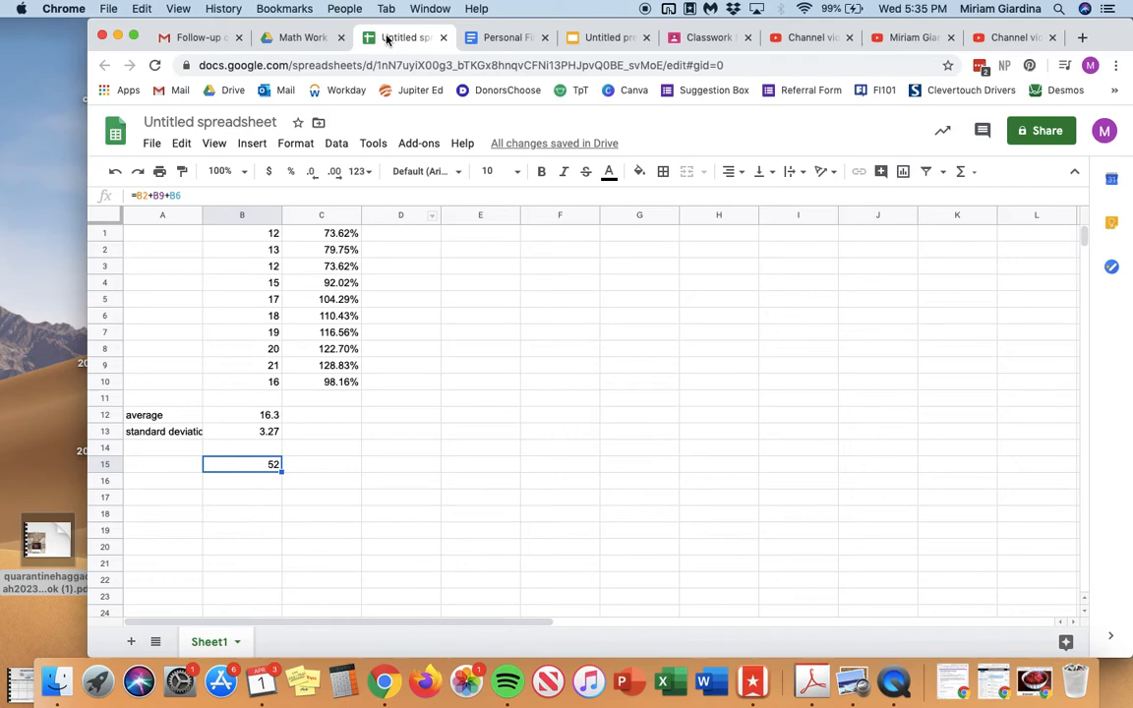
{"action": "left_click", "coordinate": [262, 482]}
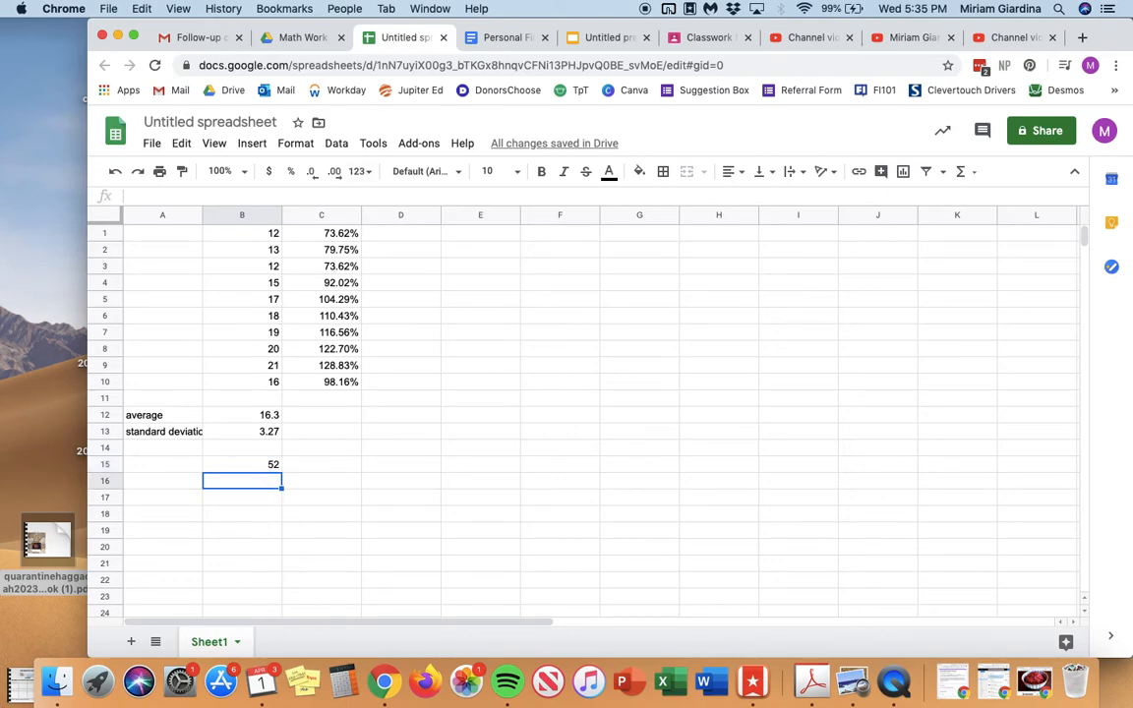
{"action": "type", "text": "="}
{"action": "left_click", "coordinate": [272, 366]}
{"action": "type", "text": "-"}
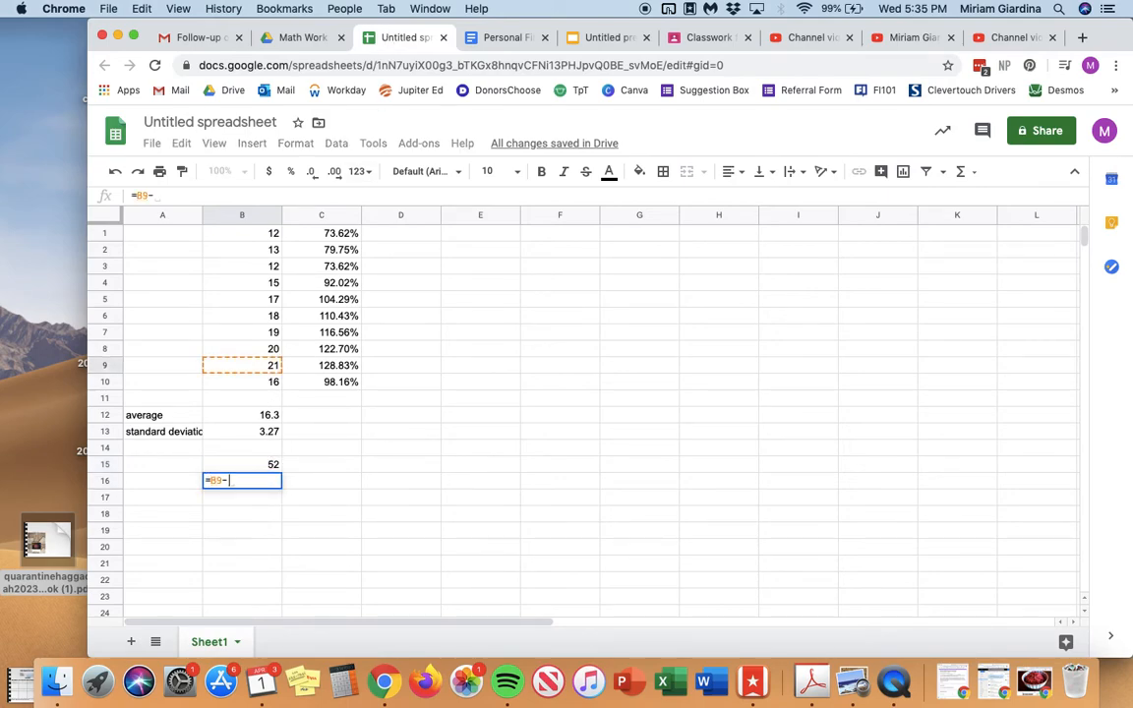
{"action": "left_click", "coordinate": [265, 237]}
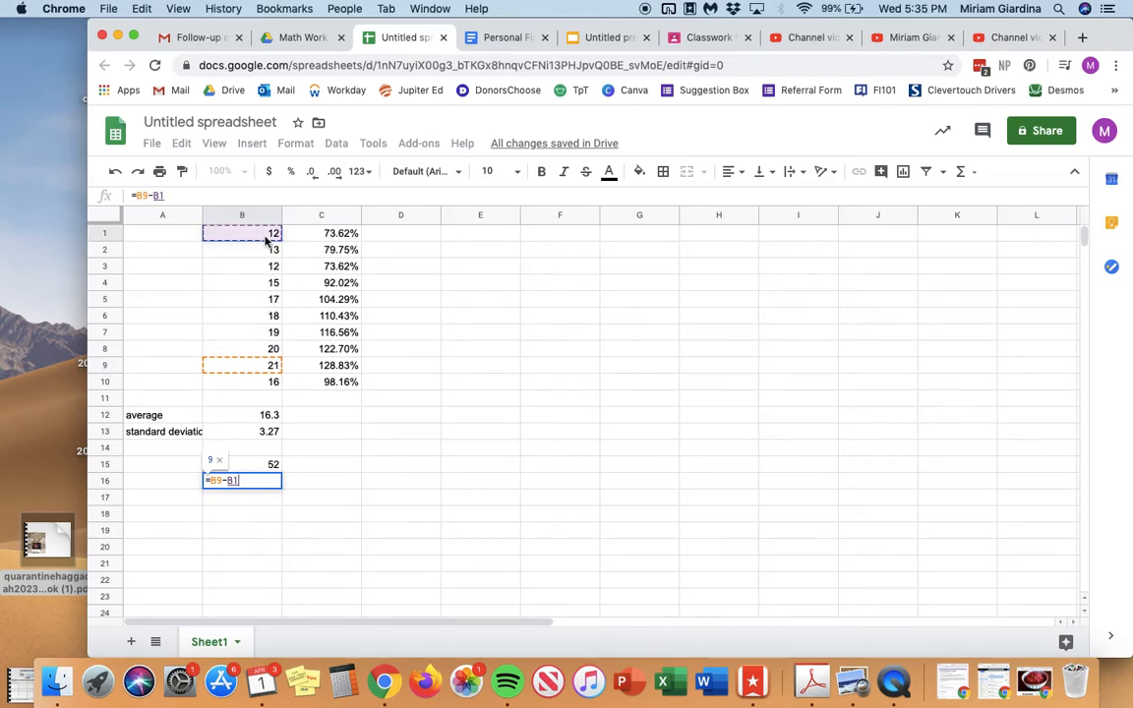
{"action": "key", "text": "Return"}
{"action": "left_click", "coordinate": [334, 481]}
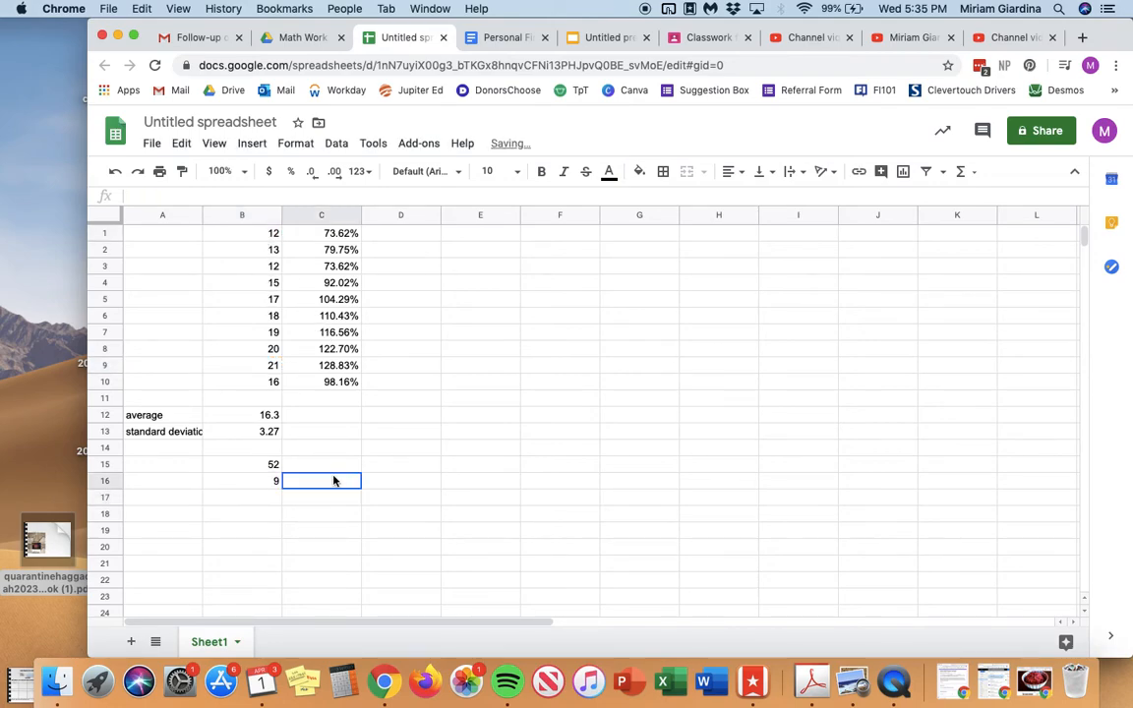
Label the subtraction result by entering Range in cell A16
{"action": "left_click", "coordinate": [255, 480]}
{"action": "left_click", "coordinate": [175, 481]}
{"action": "type", "text": "Range"}
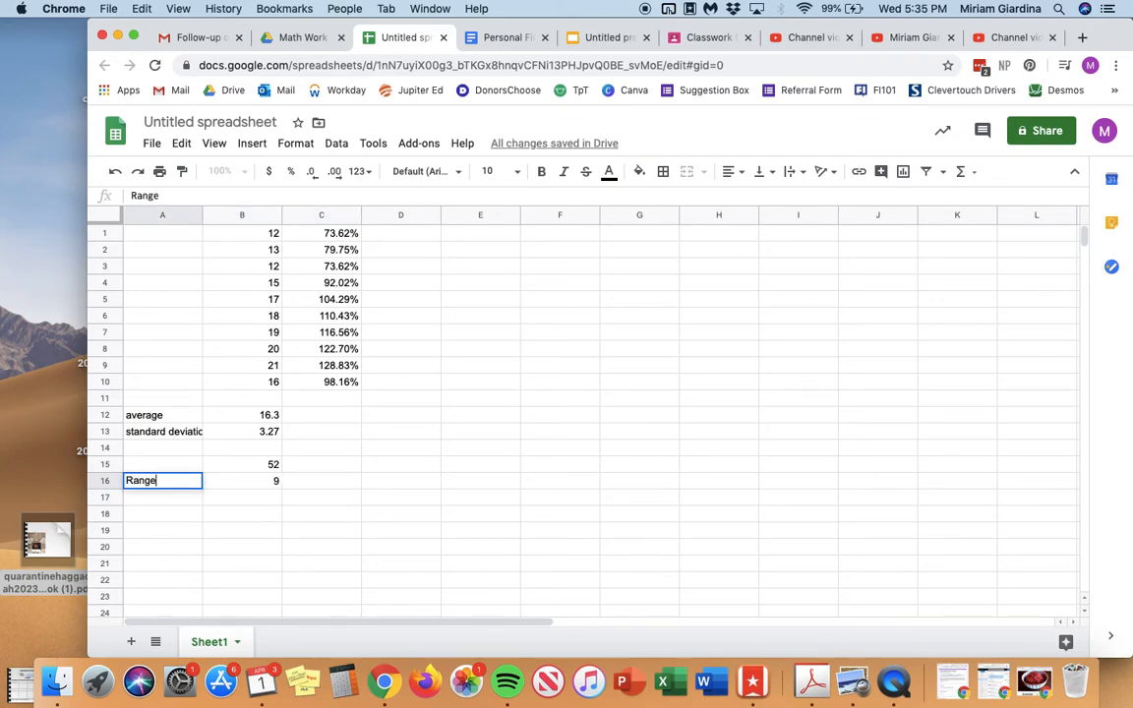
{"action": "key", "text": "Return"}
{"action": "left_click", "coordinate": [323, 506]}
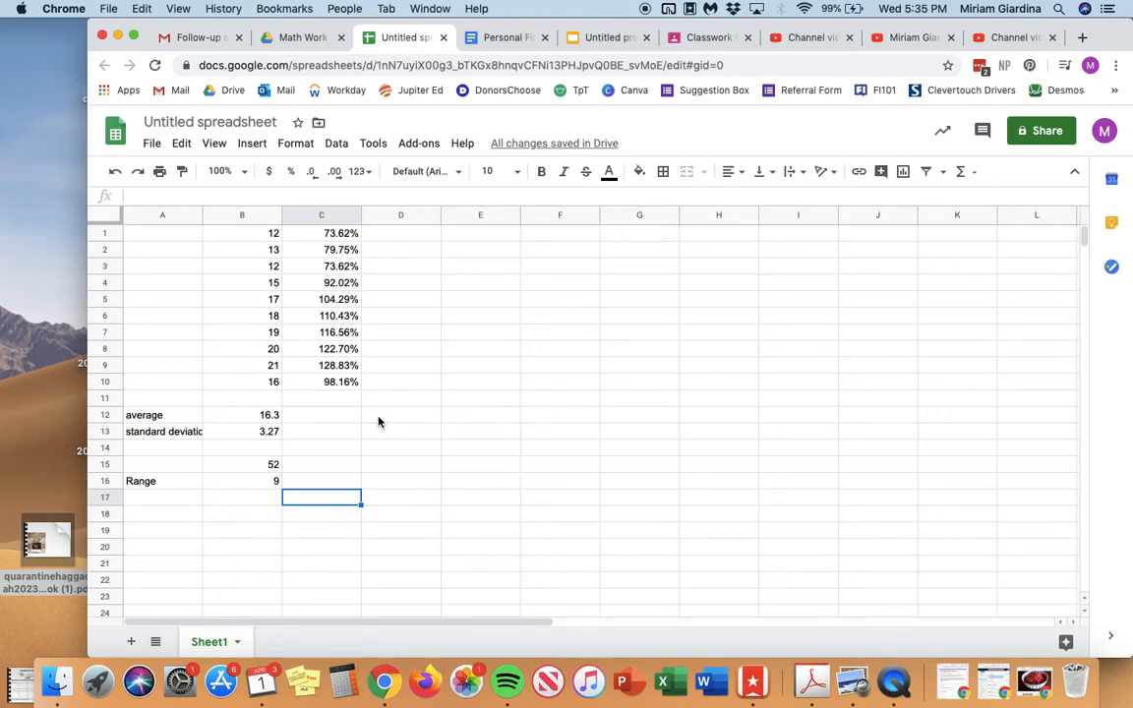
{"action": "left_click", "coordinate": [230, 513]}
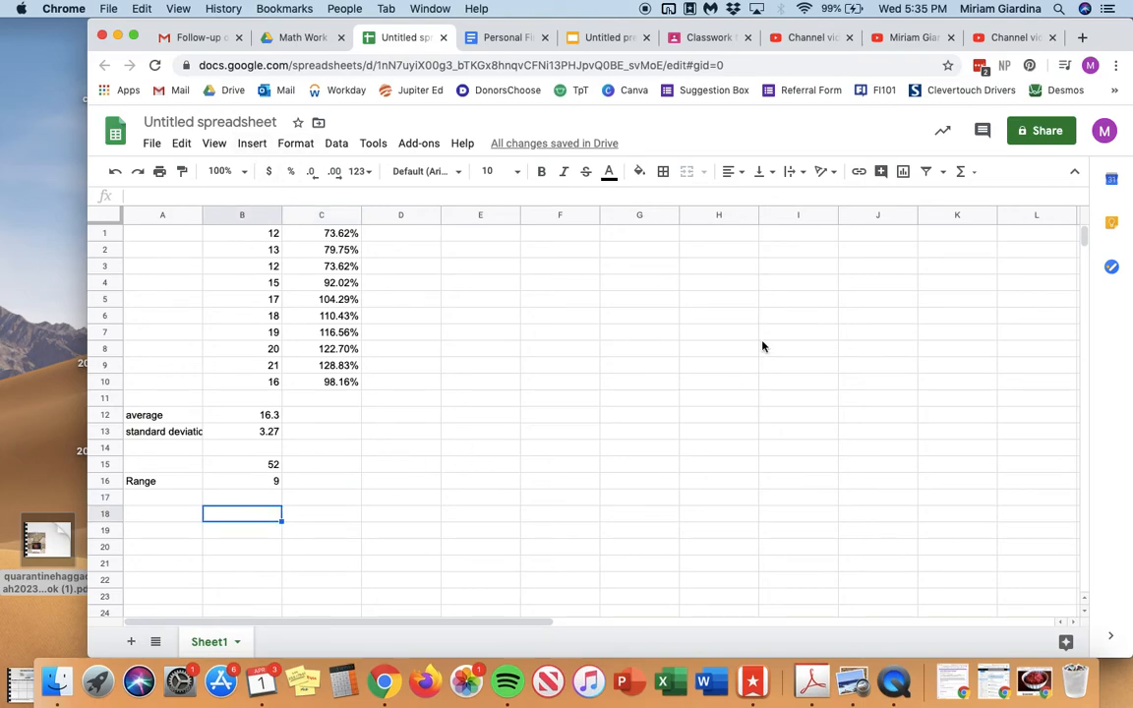
Search the web for google sheets formulas in a new browser tab and open the Google Sheets function list support page
{"action": "key", "text": "super+t"}
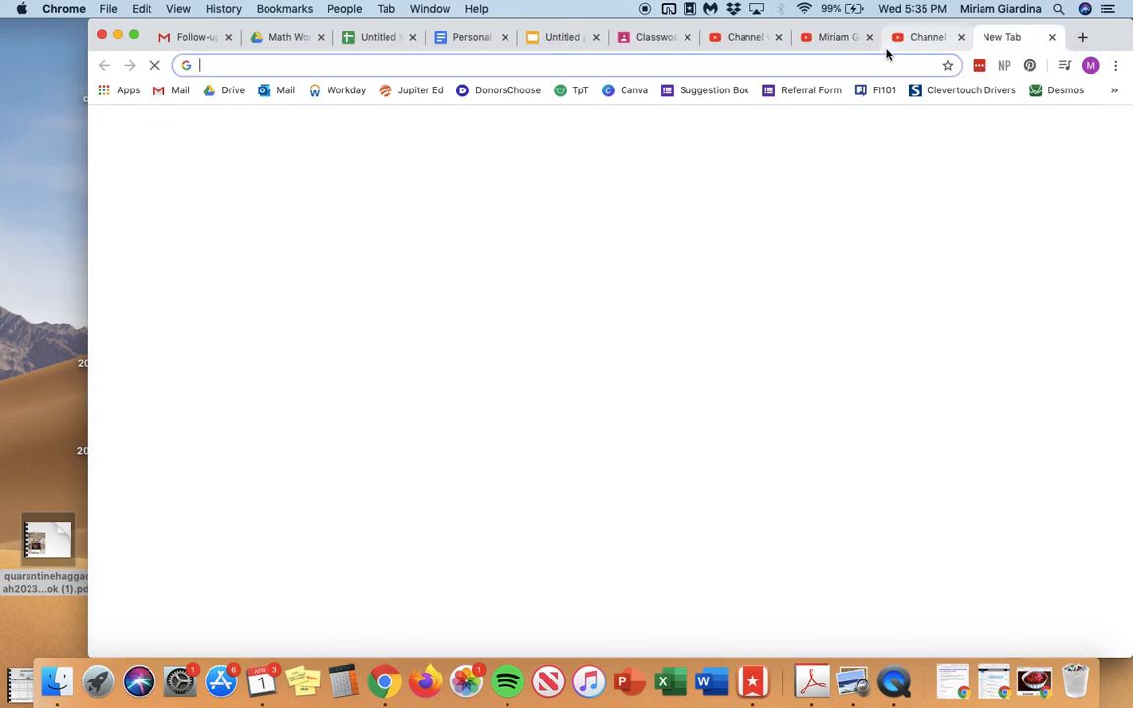
{"action": "type", "text": "google sheets "}
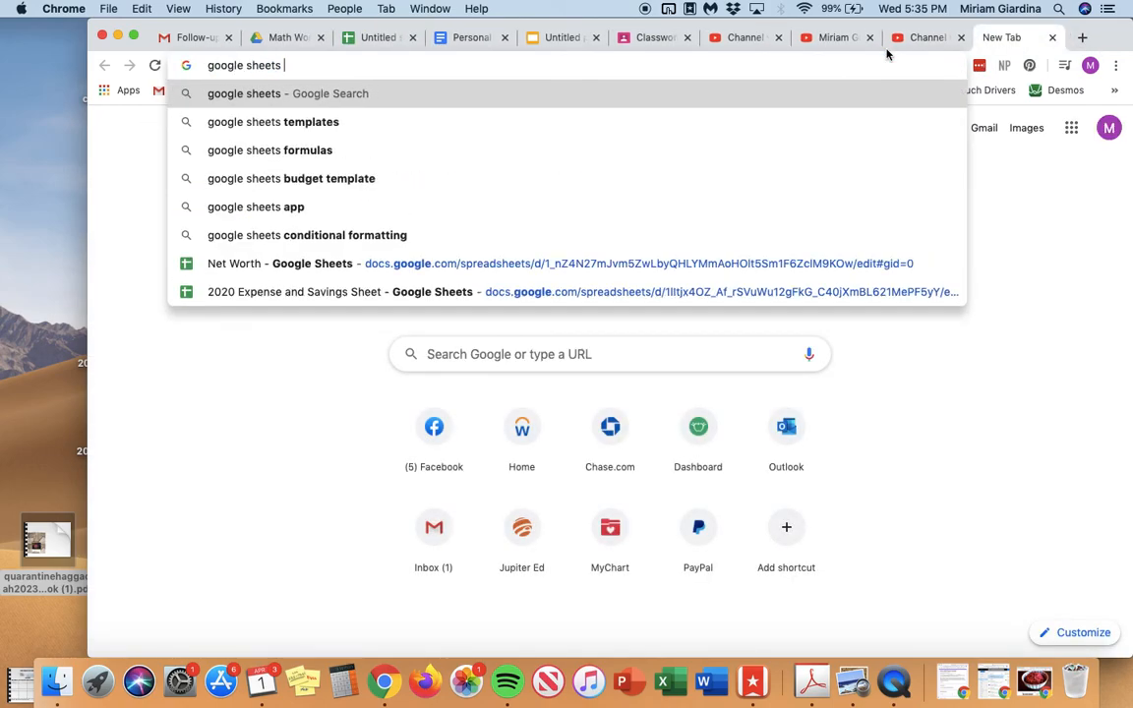
{"action": "type", "text": "f"}
{"action": "key", "text": "Down"}
{"action": "key", "text": "Return"}
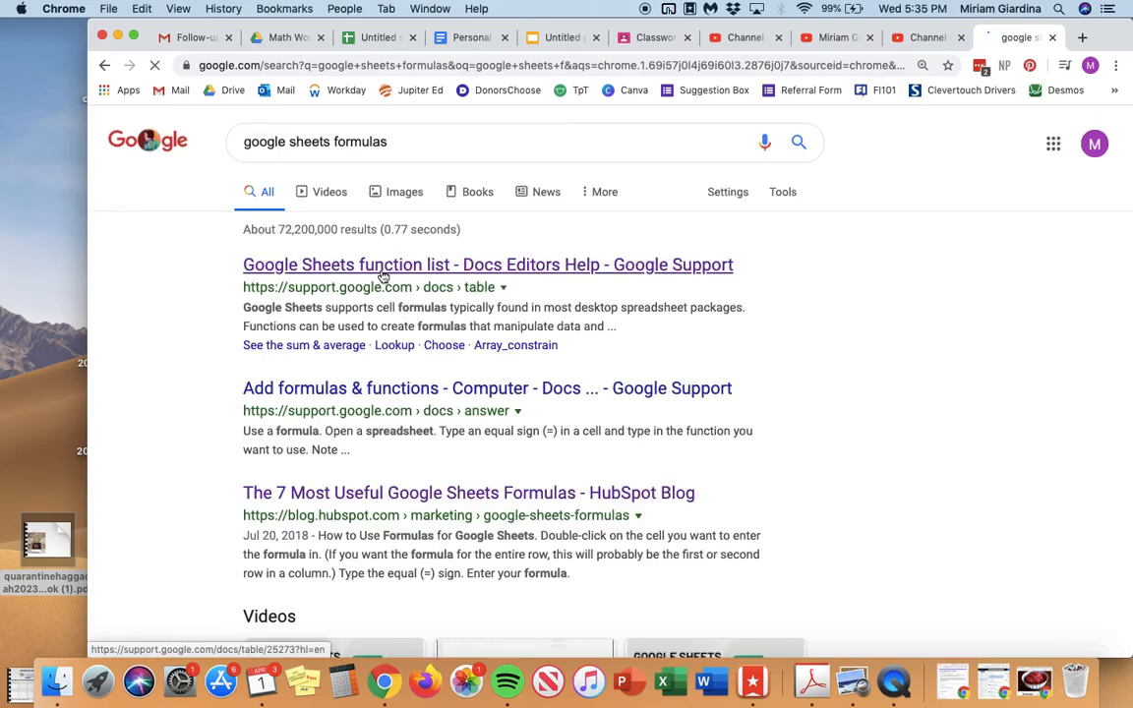
{"action": "left_click", "coordinate": [382, 275]}
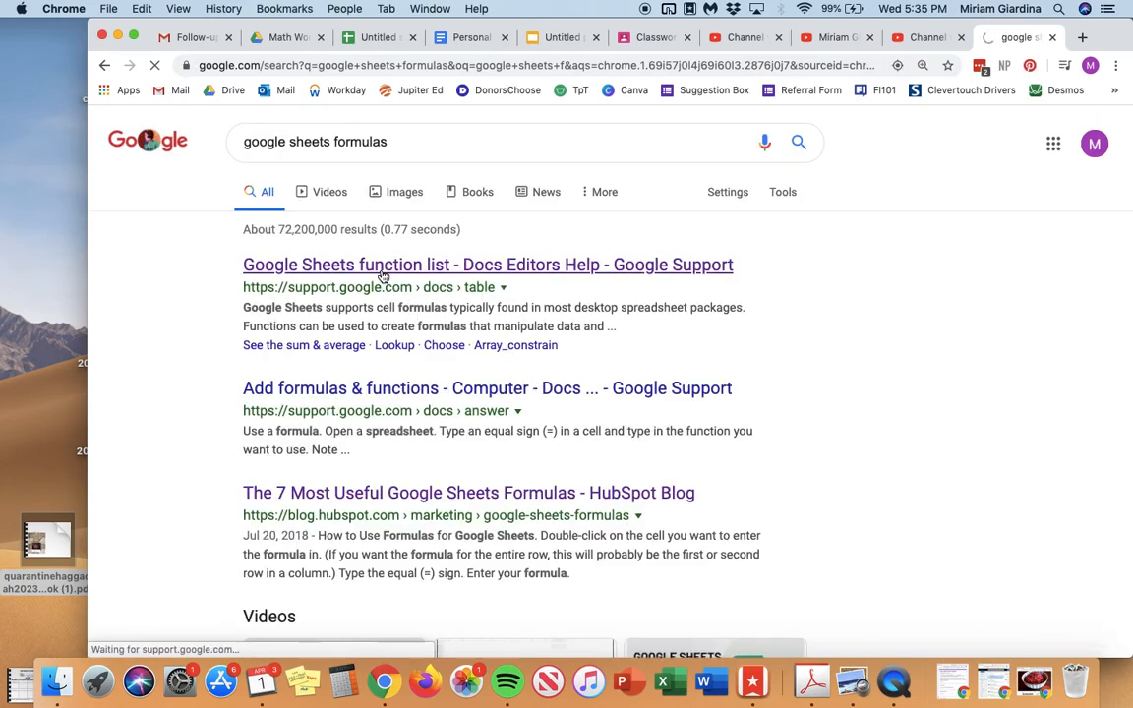